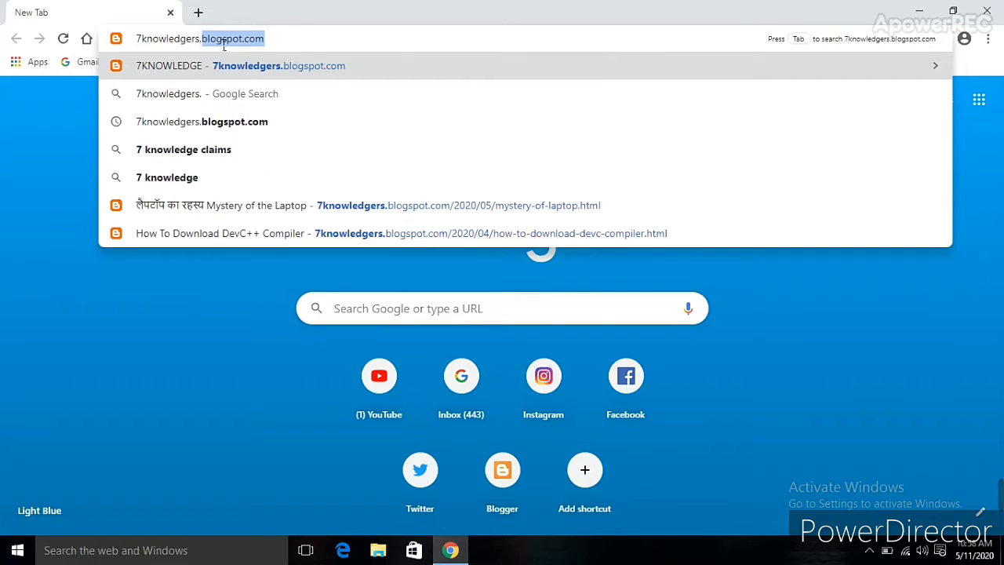
# Step: Open the website 7knowledgers.blogspot.com
pyautogui.write('blog')
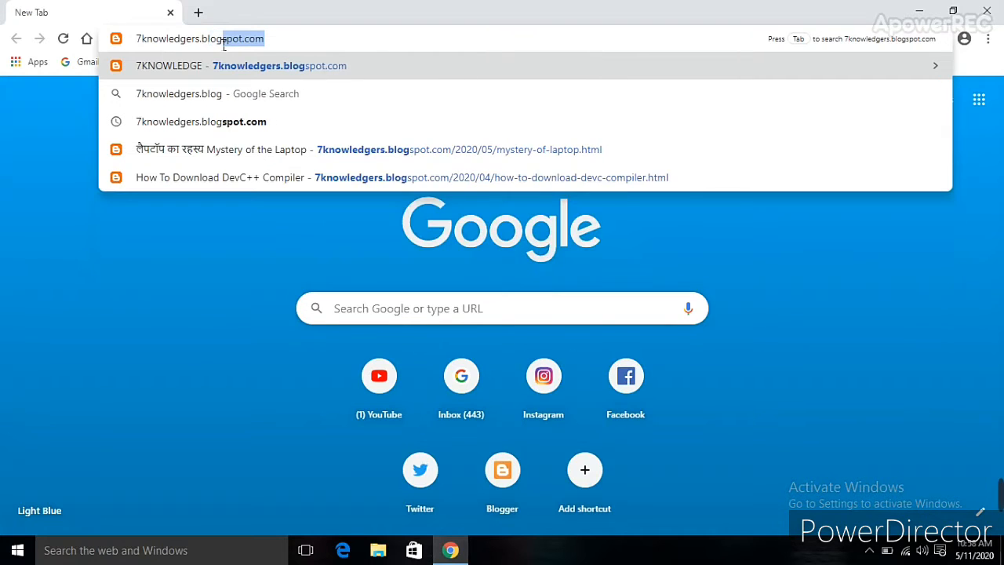
pyautogui.write('spot.')
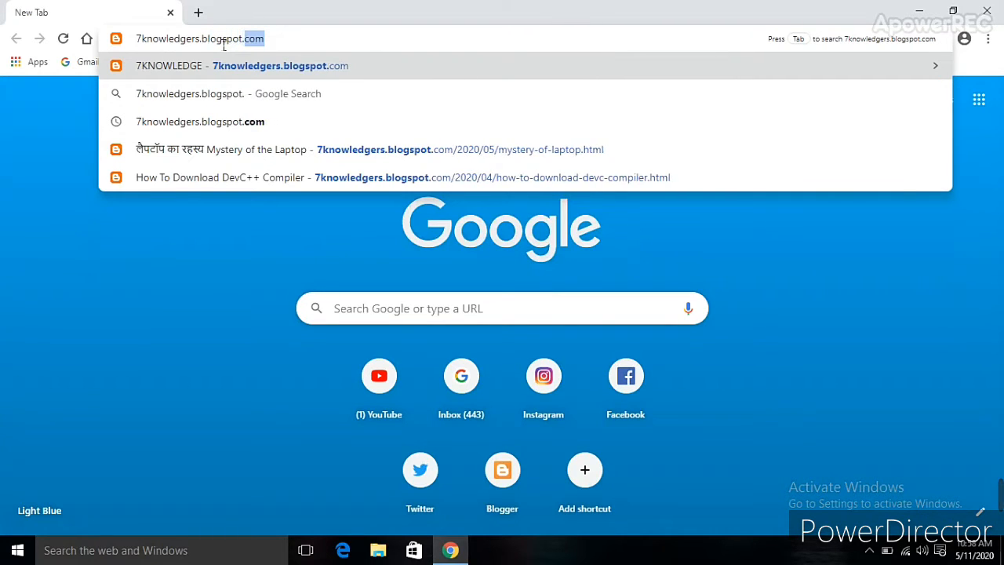
pyautogui.write('com')
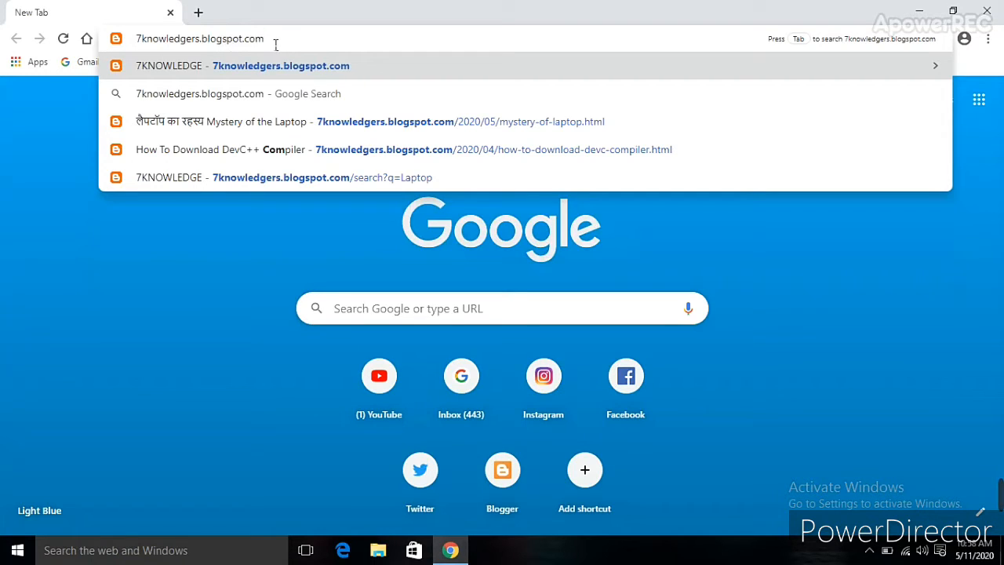
pyautogui.press('Return')
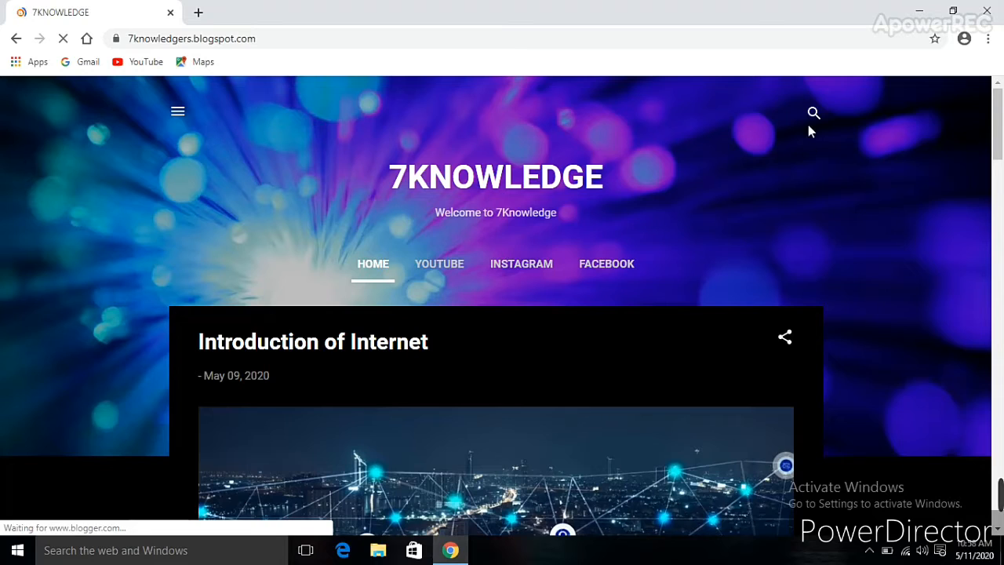
# Step: Search the blog for "dev c++" and open the post "How To Download DevC++ Compiler"
pyautogui.click(813, 115)
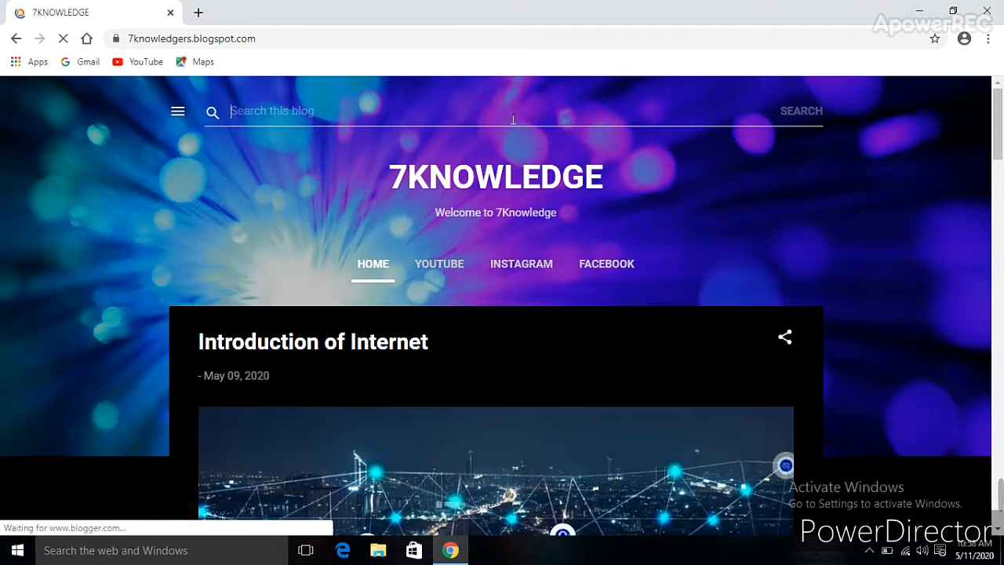
pyautogui.write('de')
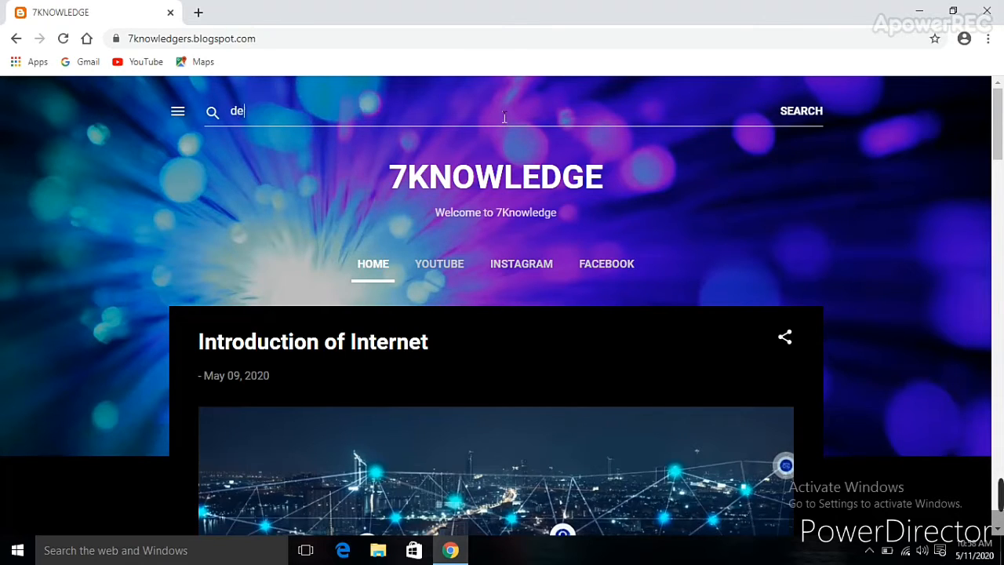
pyautogui.write('c')
pyautogui.press('BackSpace')
pyautogui.write('v c++')
pyautogui.press('Return')
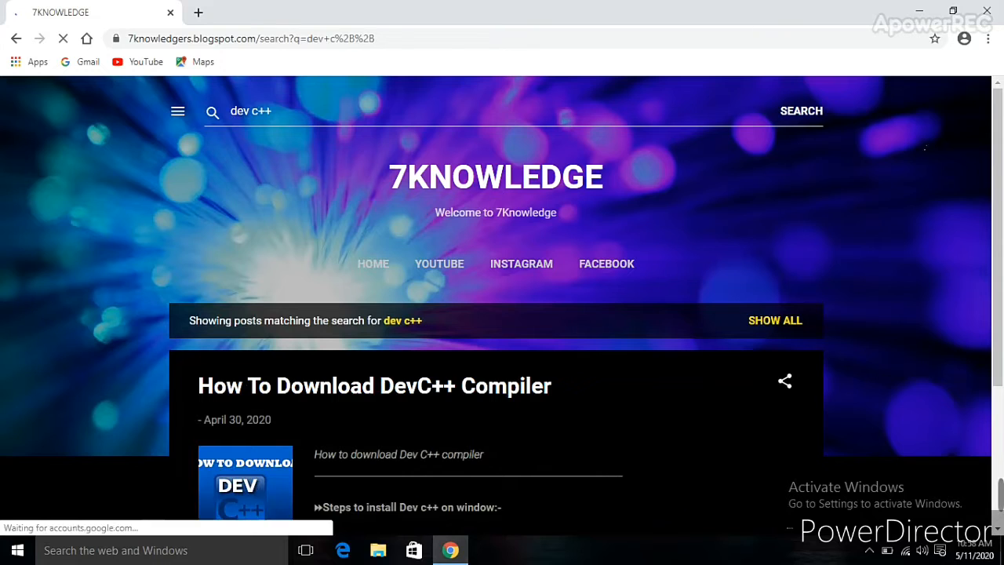
pyautogui.moveTo(997, 157); pyautogui.dragTo(996, 286)
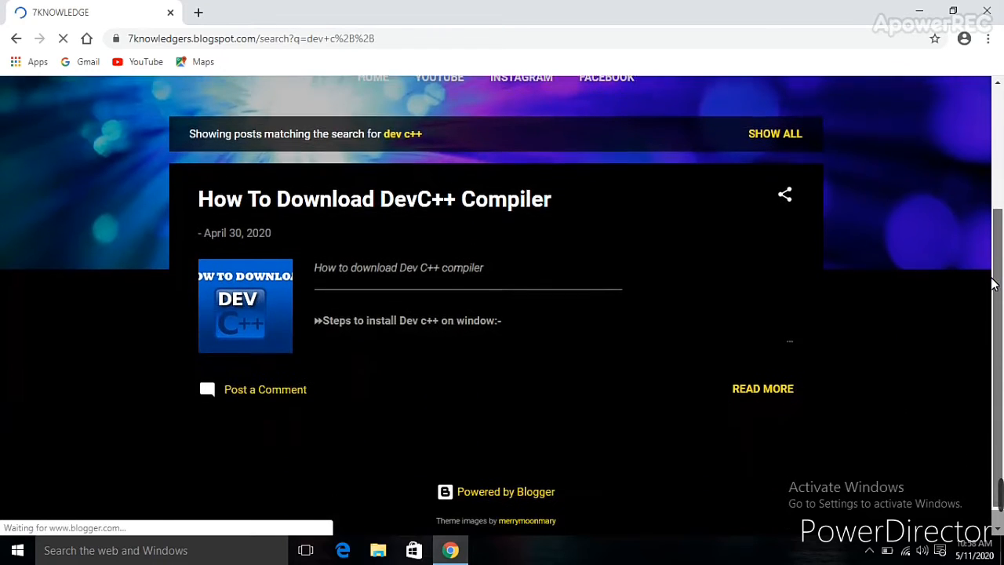
pyautogui.click(469, 197)
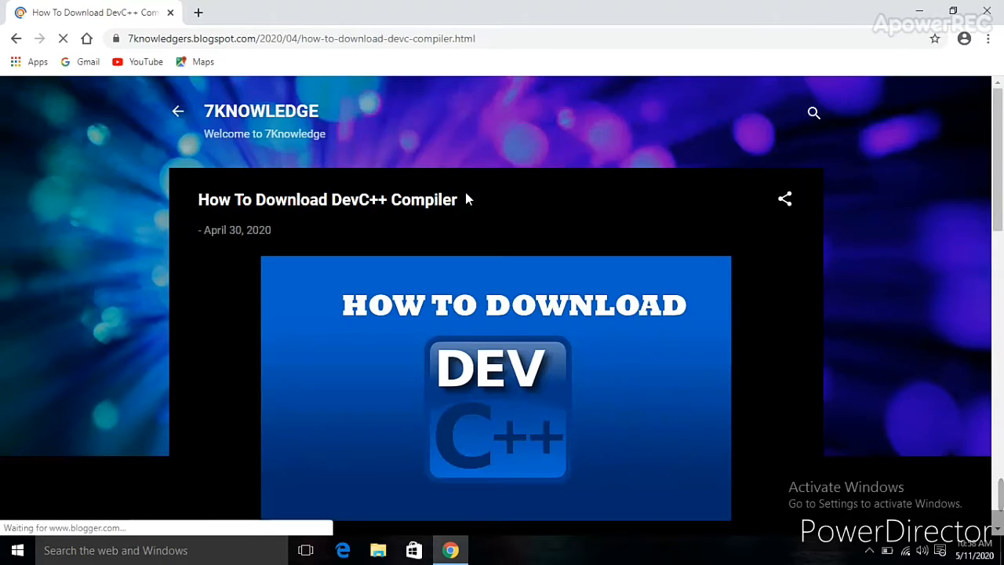
# Step: Examine the post's "How to download Dev C++ compiler" title and the heading of its Windows installation steps
pyautogui.moveTo(1000, 175); pyautogui.dragTo(1003, 273)
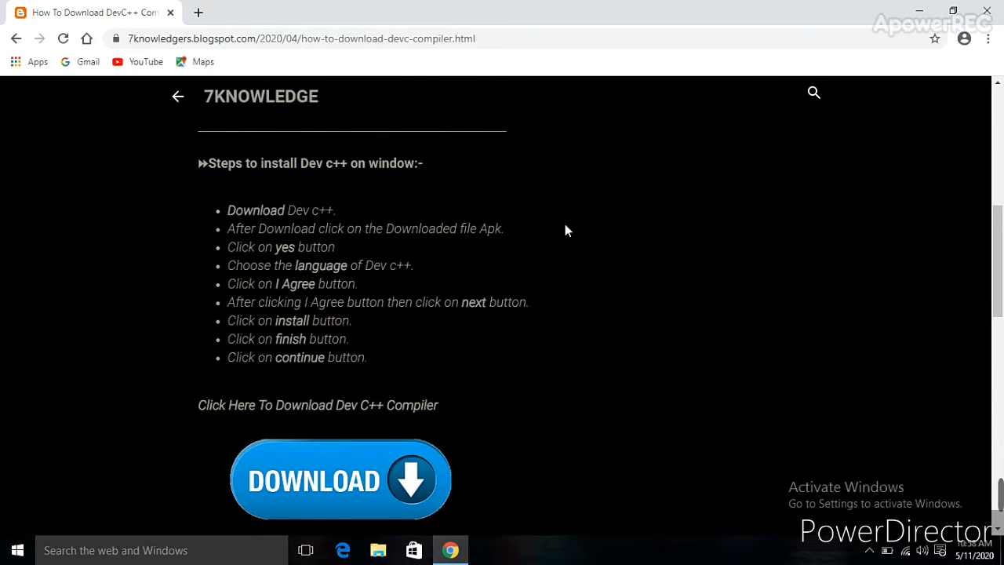
pyautogui.moveTo(998, 257); pyautogui.dragTo(998, 250)
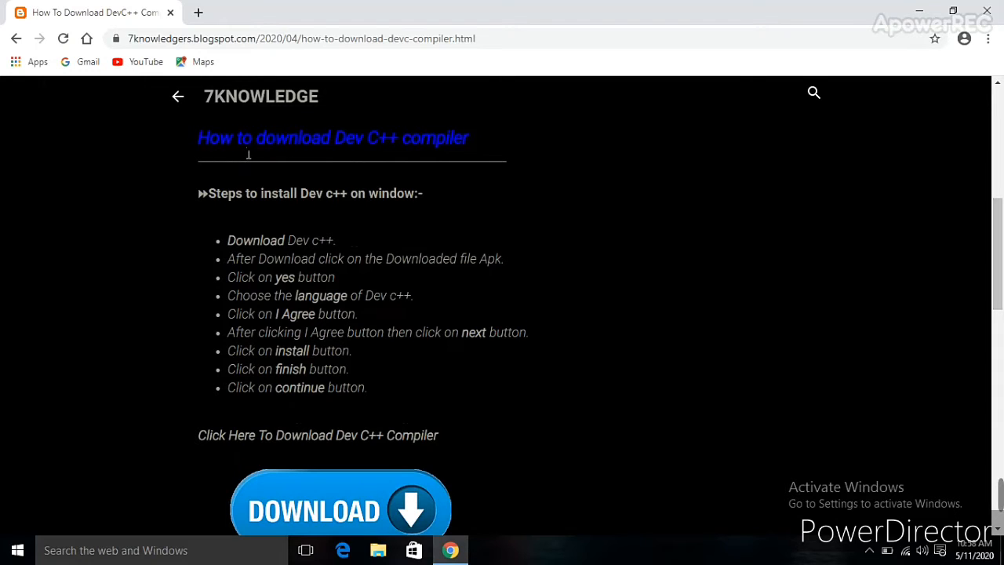
pyautogui.moveTo(204, 141); pyautogui.dragTo(516, 139)
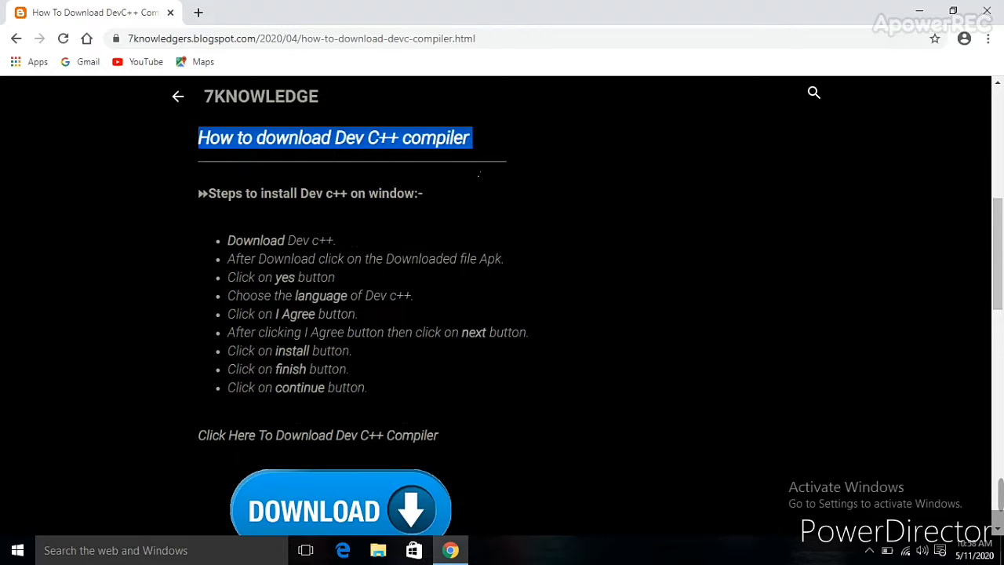
pyautogui.click(504, 185)
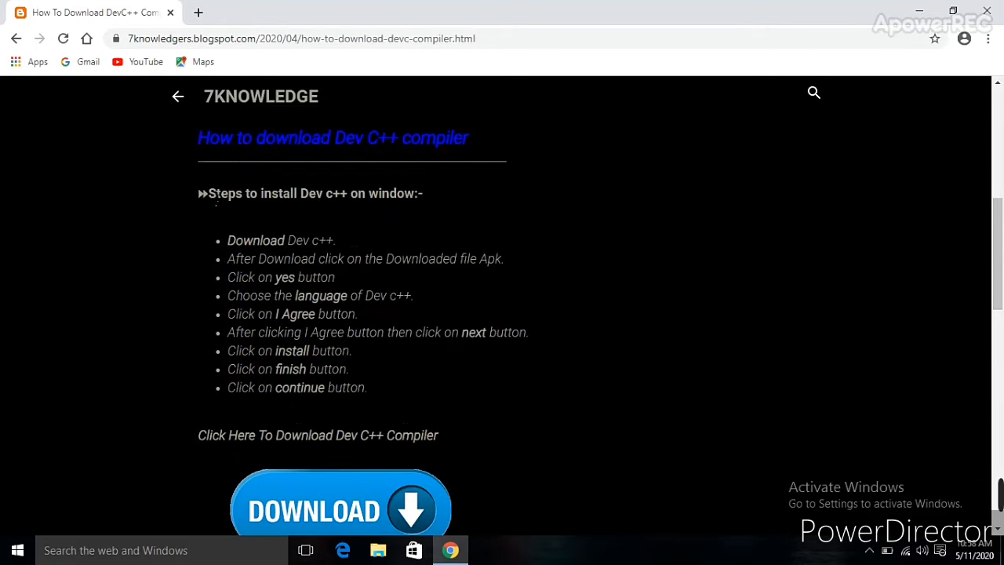
pyautogui.moveTo(208, 201); pyautogui.dragTo(396, 203)
pyautogui.click(424, 194)
pyautogui.moveTo(196, 194); pyautogui.dragTo(449, 196)
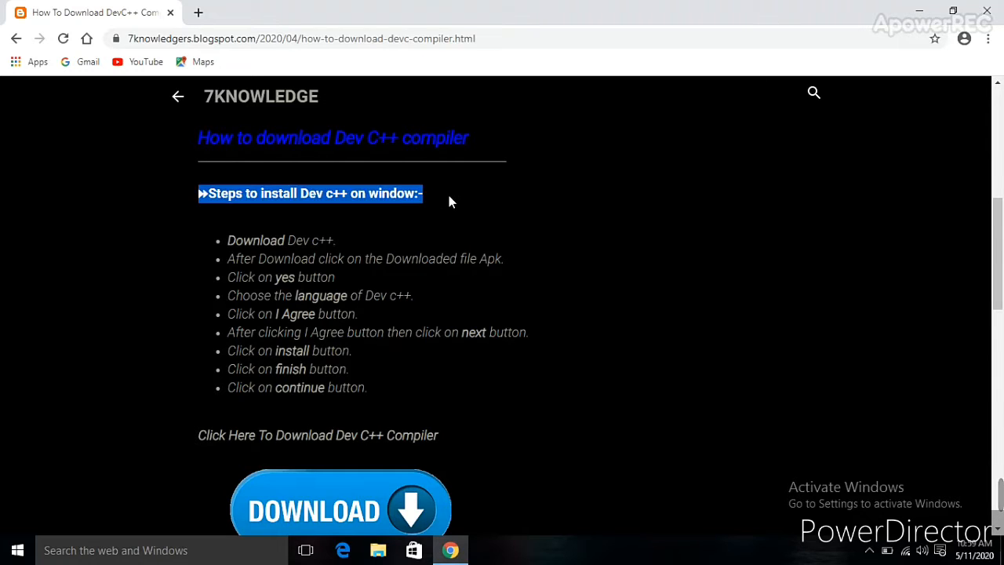
pyautogui.click(597, 259)
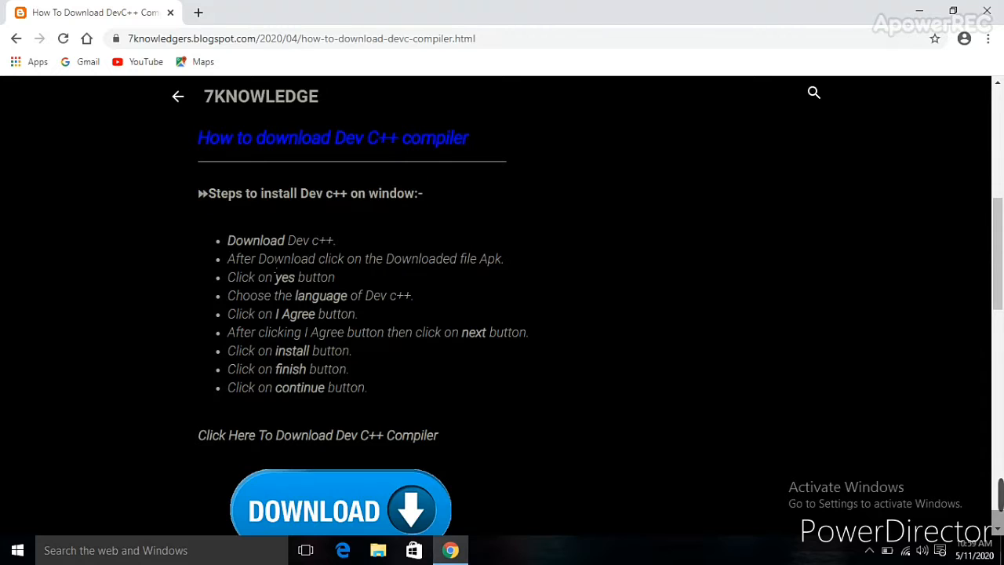
# Step: Read the listed Dev C++ installation steps from download to continue, and locate the compiler's download link below them
pyautogui.scroll(-1, 547, 235)
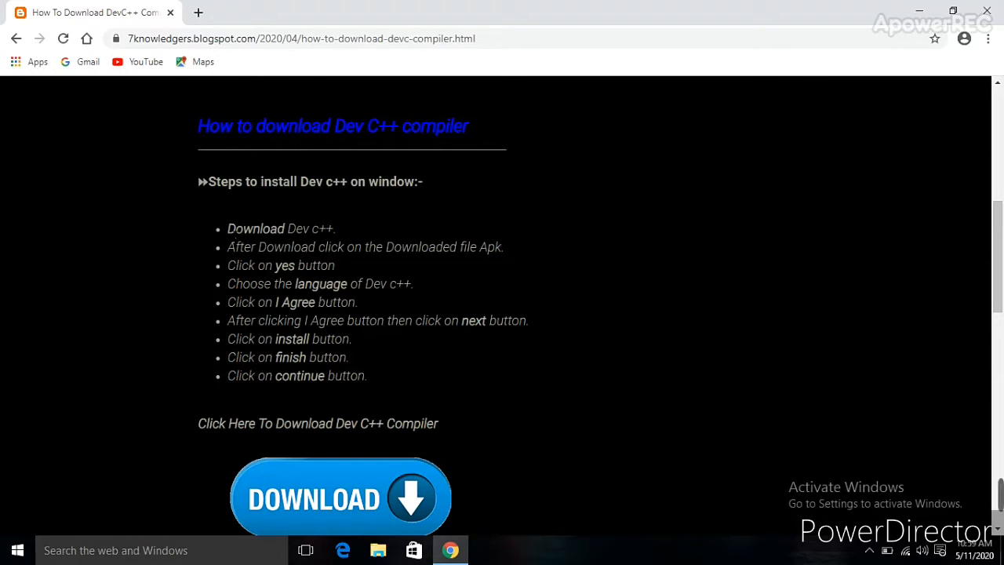
pyautogui.moveTo(236, 233); pyautogui.dragTo(328, 232)
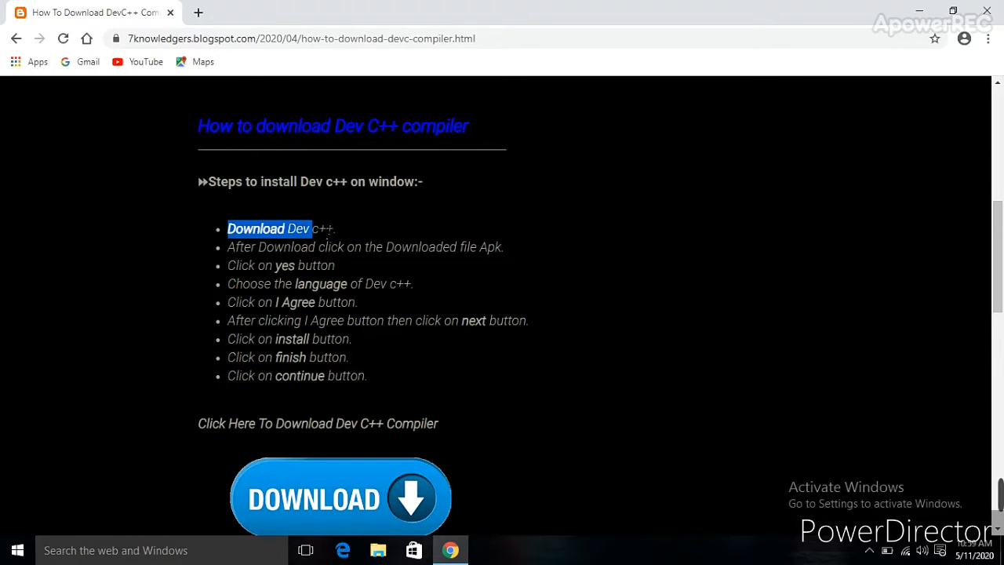
pyautogui.click(542, 399)
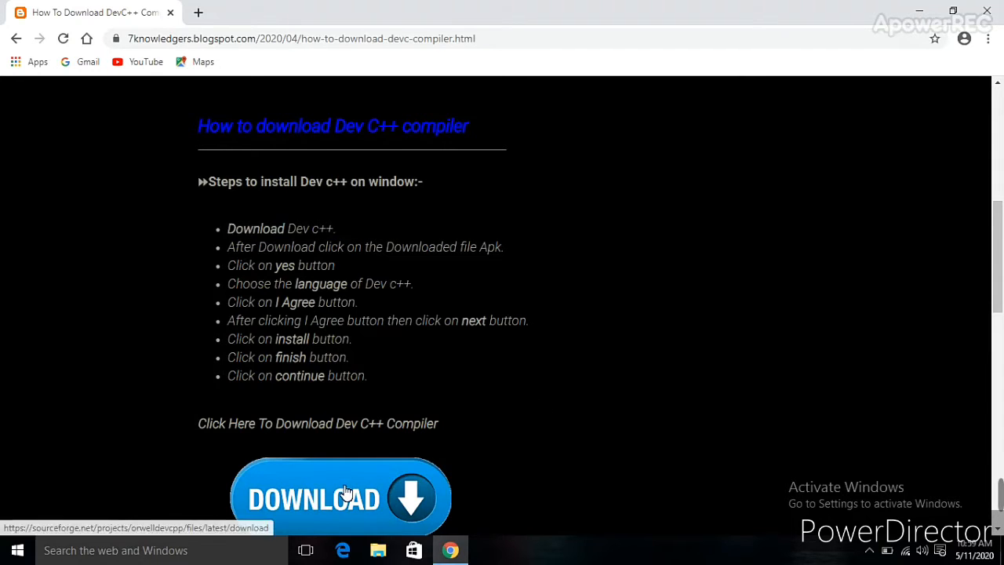
pyautogui.moveTo(227, 248); pyautogui.dragTo(514, 255)
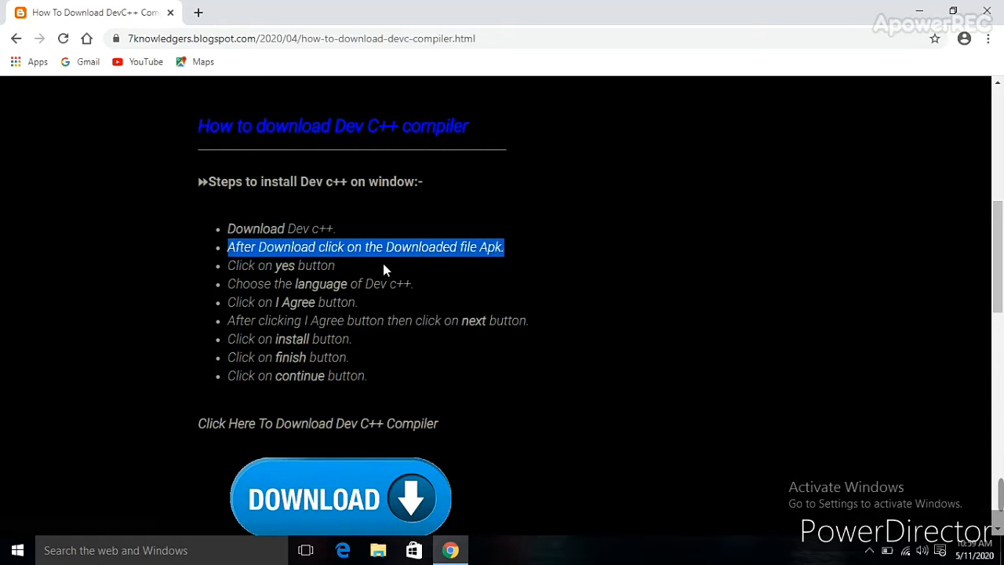
pyautogui.click(486, 270)
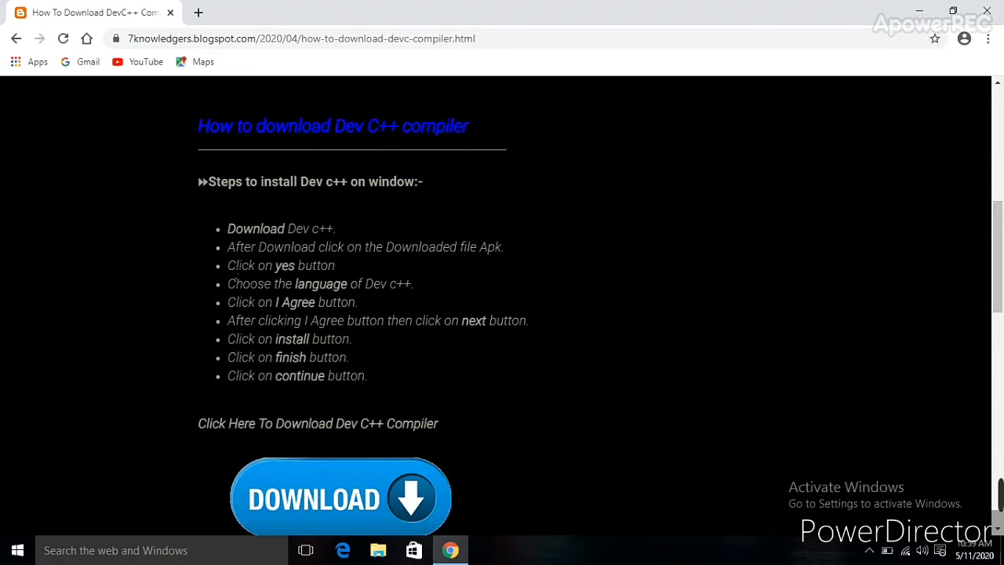
pyautogui.moveTo(227, 265); pyautogui.dragTo(359, 272)
pyautogui.click(463, 288)
pyautogui.moveTo(227, 284); pyautogui.dragTo(417, 296)
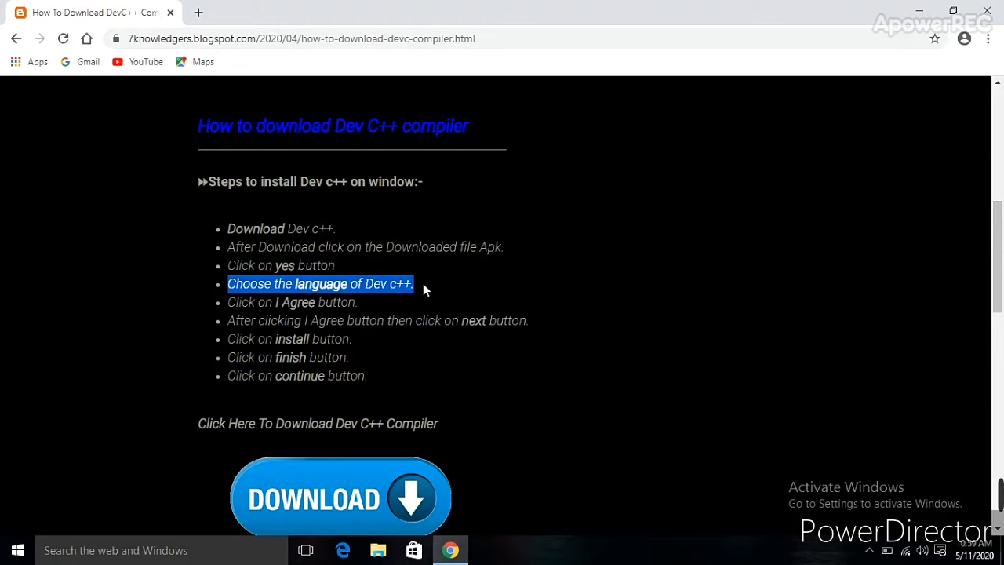
pyautogui.moveTo(230, 310); pyautogui.dragTo(333, 306)
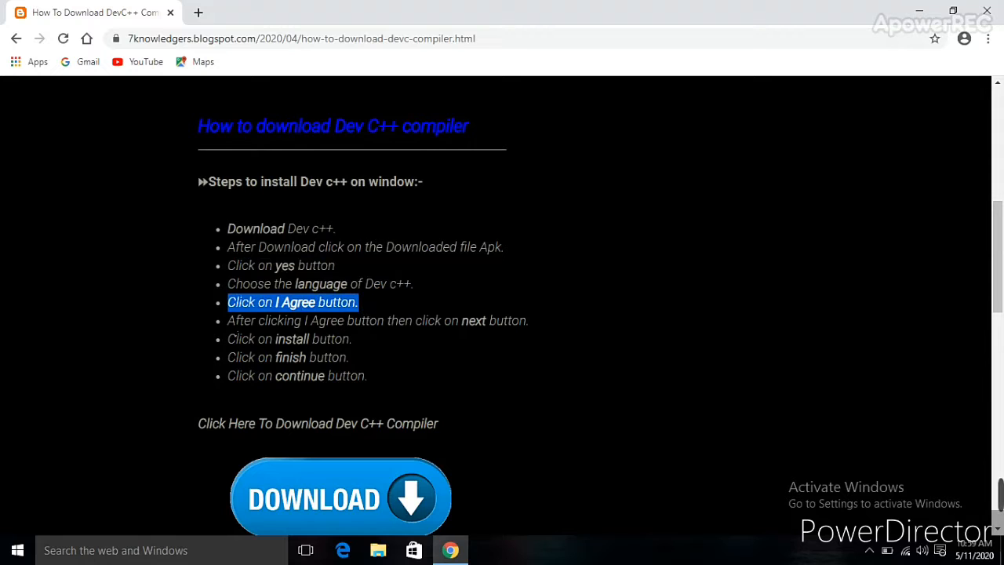
pyautogui.moveTo(227, 321); pyautogui.dragTo(611, 323)
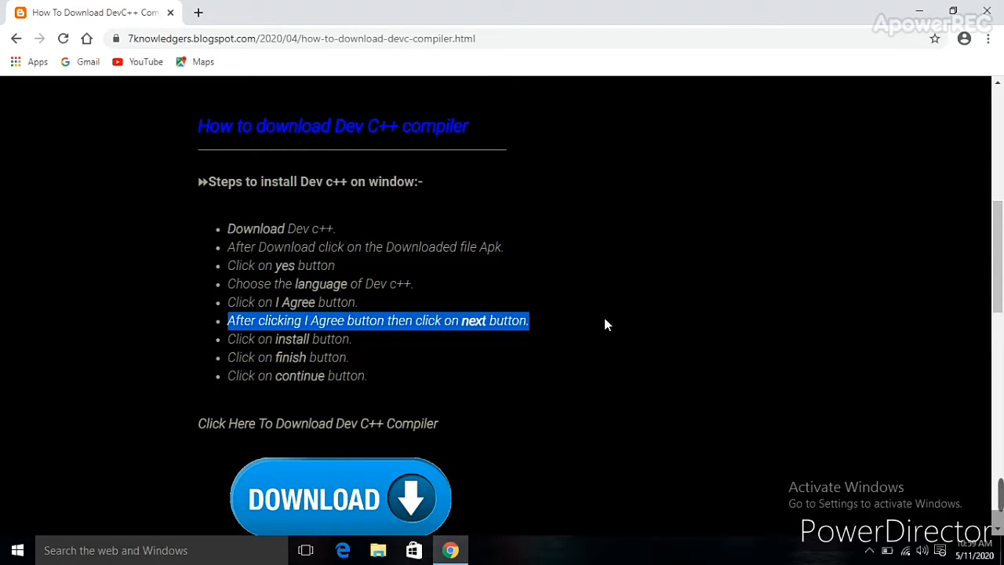
pyautogui.moveTo(229, 339); pyautogui.dragTo(380, 339)
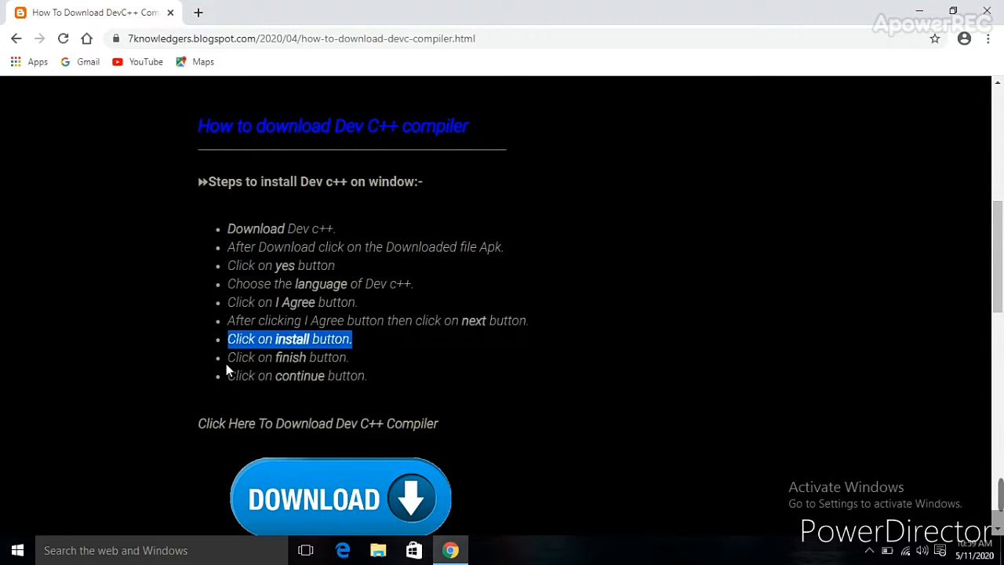
pyautogui.moveTo(228, 358); pyautogui.dragTo(348, 361)
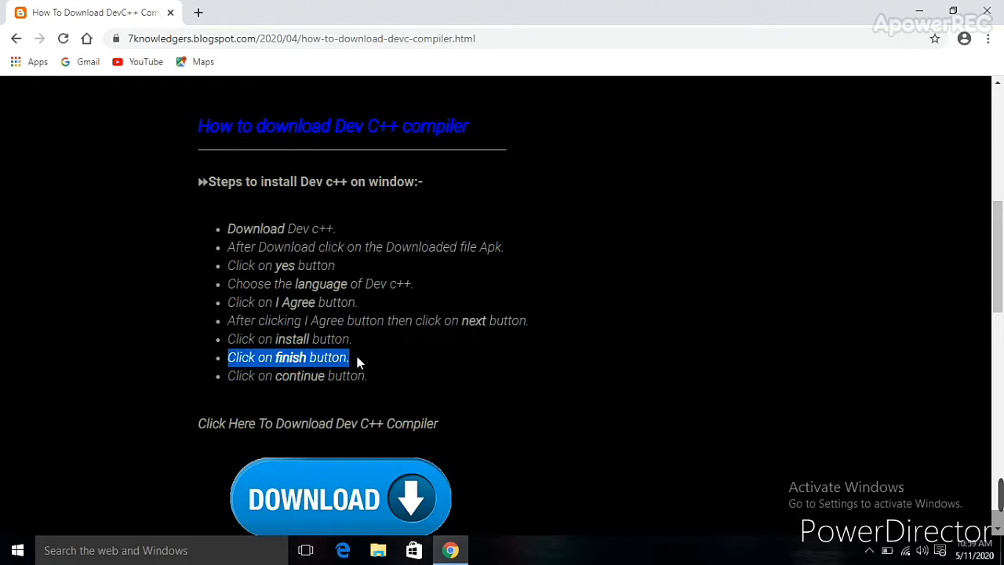
pyautogui.moveTo(228, 375); pyautogui.dragTo(374, 378)
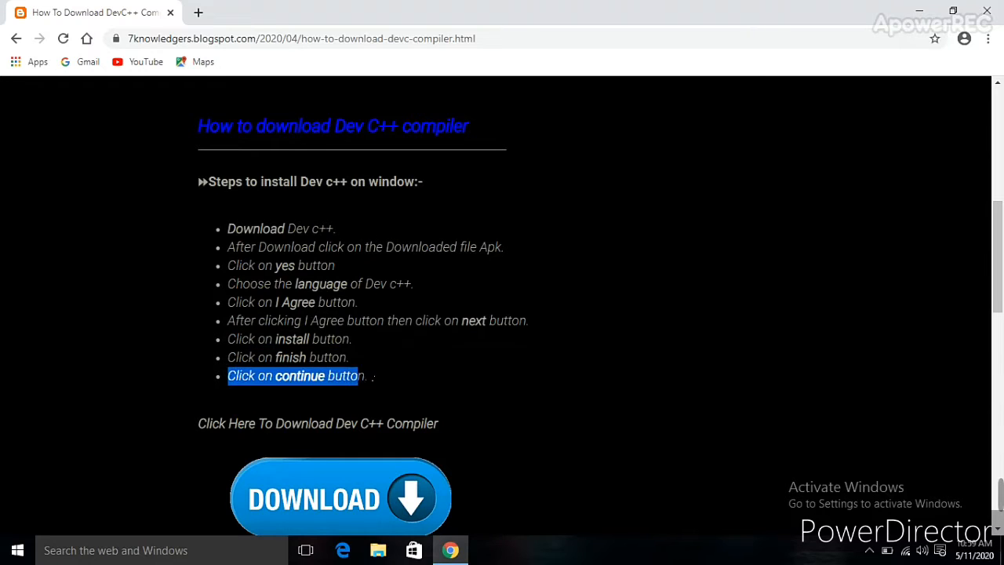
pyautogui.click(565, 405)
pyautogui.moveTo(198, 426); pyautogui.dragTo(467, 432)
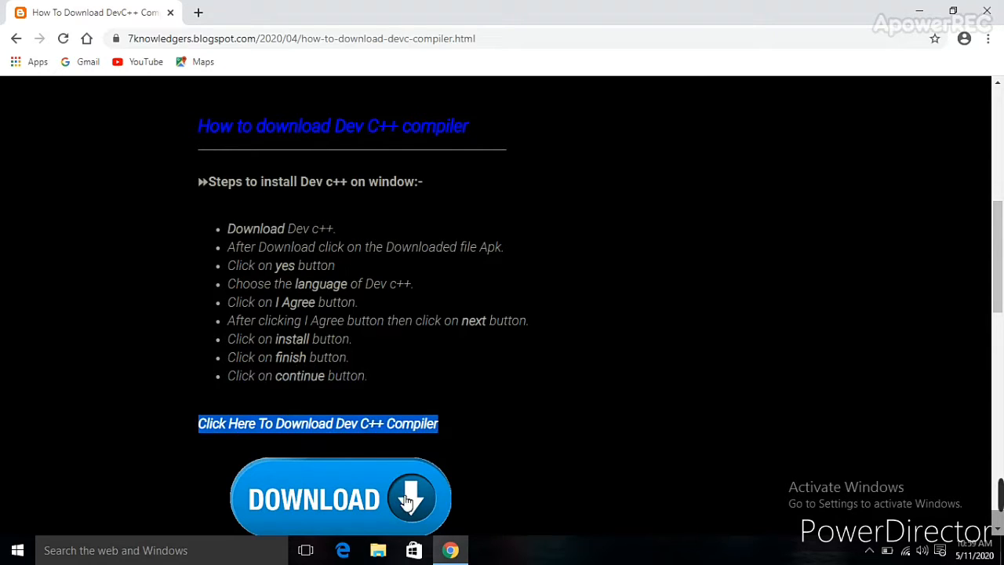
pyautogui.click(595, 473)
pyautogui.moveTo(197, 449); pyautogui.dragTo(525, 496)
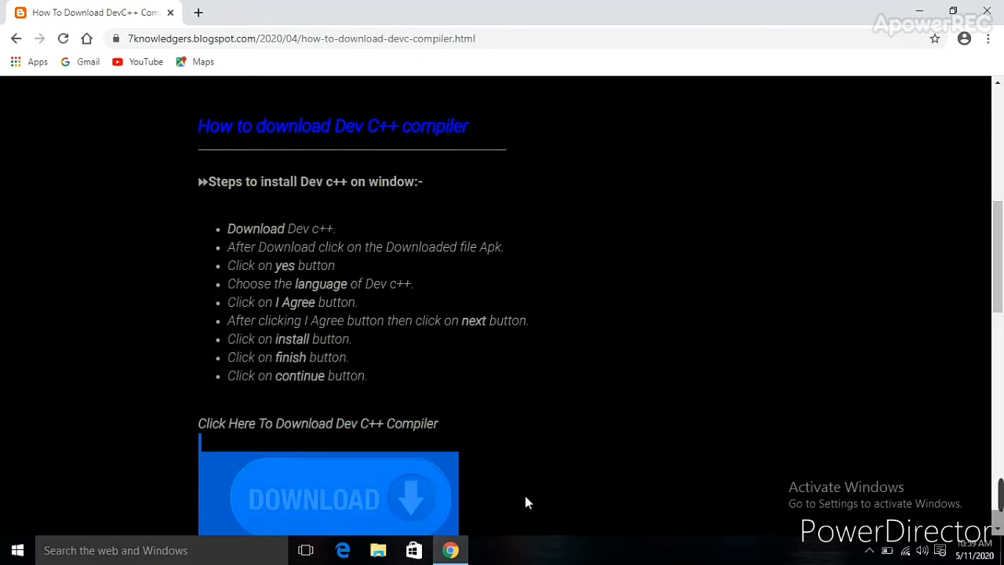
pyautogui.click(637, 456)
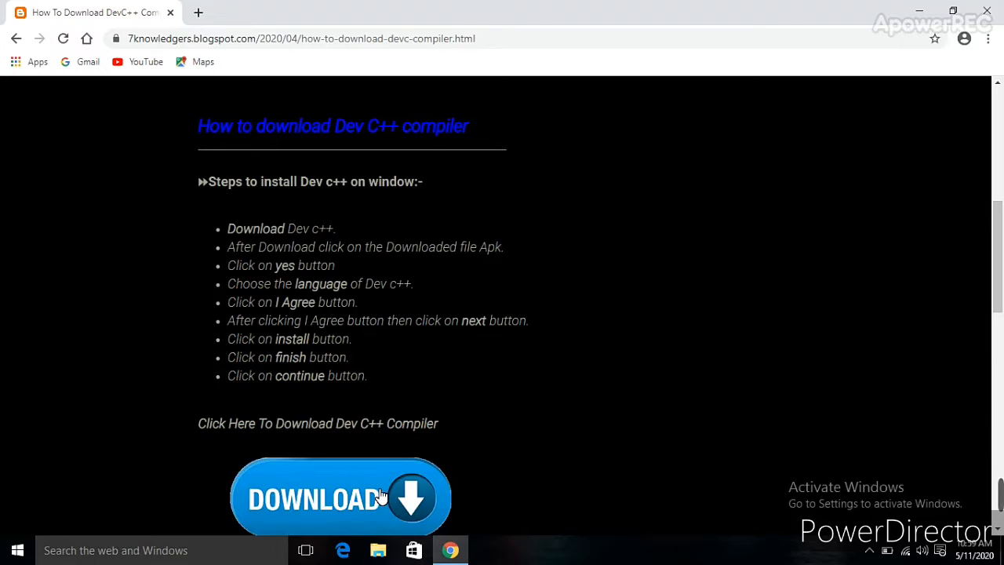
# Step: Close the browser and show the Downloads folder in File Explorer
pyautogui.click(987, 11)
pyautogui.doubleClick(95, 109)
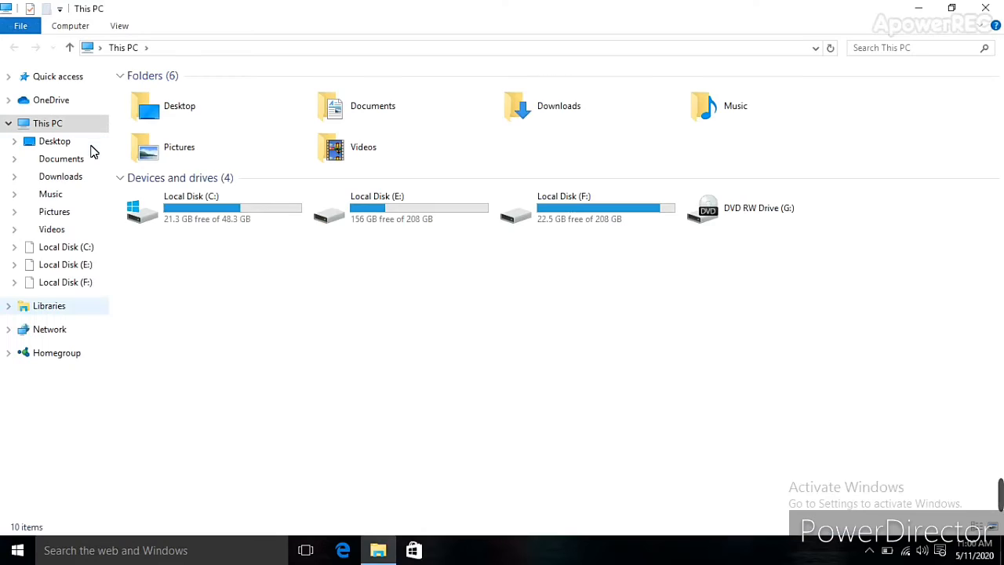
pyautogui.click(59, 182)
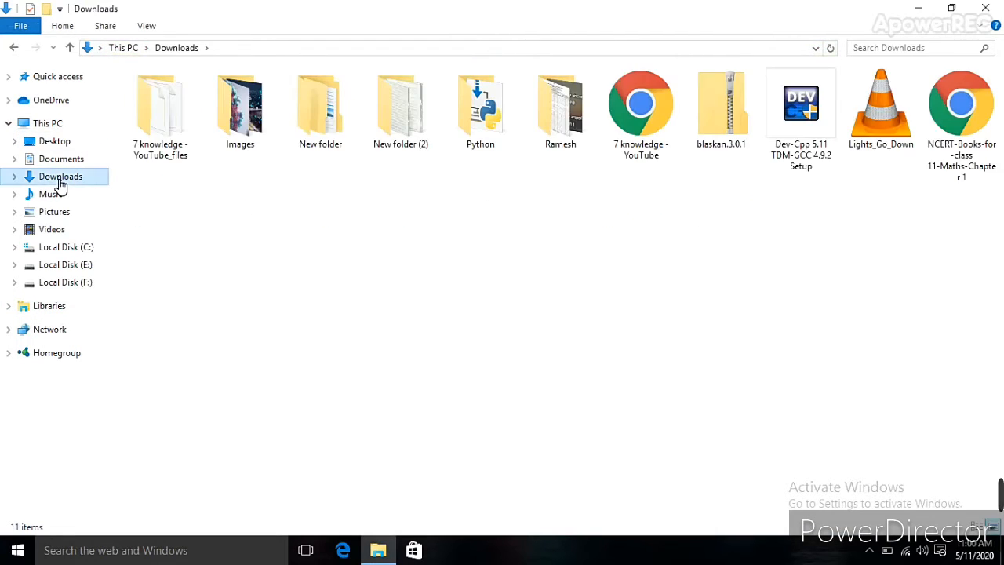
# Step: Run the Dev-Cpp 5.11 TDM-GCC 4.9.2 Setup file, allow it to make changes, and close the Downloads folder window
pyautogui.click(807, 113)
pyautogui.doubleClick(807, 115)
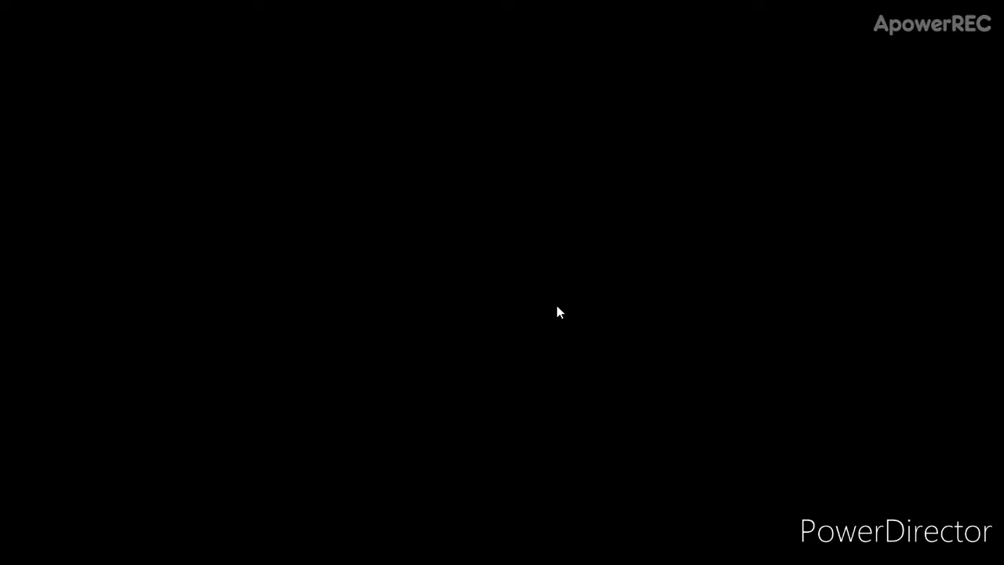
pyautogui.click(557, 303)
pyautogui.click(990, 7)
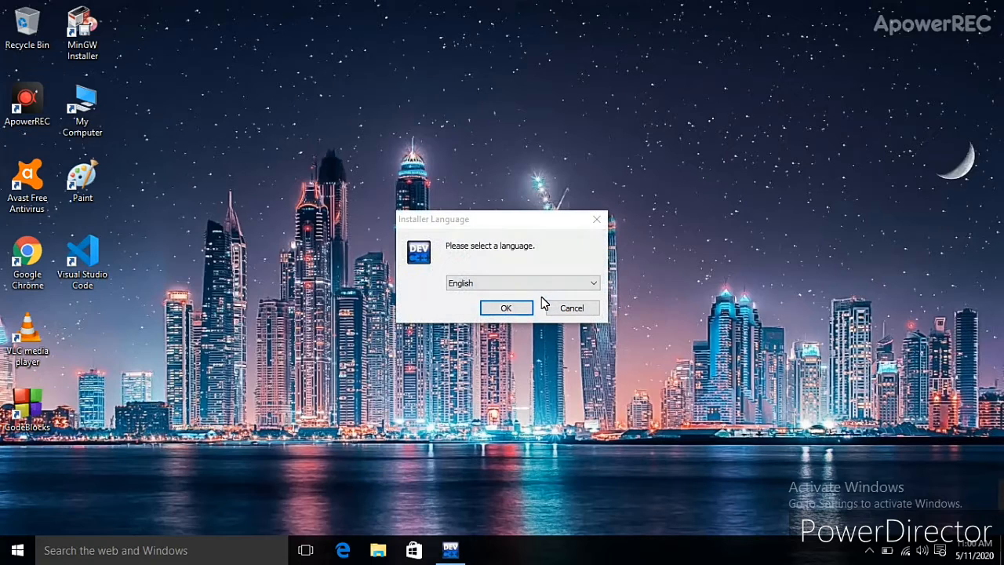
# Step: Choose English as the installer language and continue to the Dev-C++ 5.11 setup
pyautogui.click(536, 284)
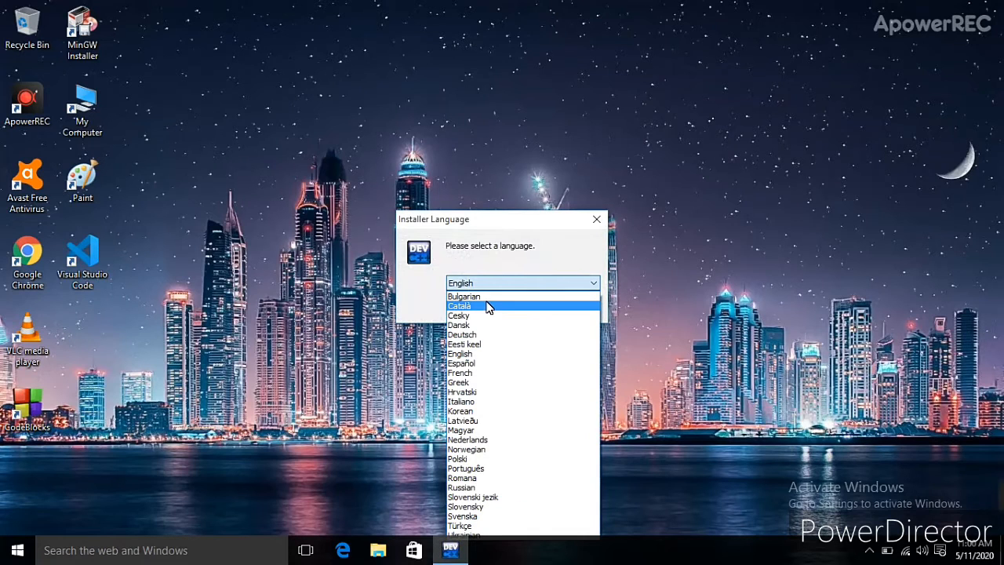
pyautogui.click(469, 355)
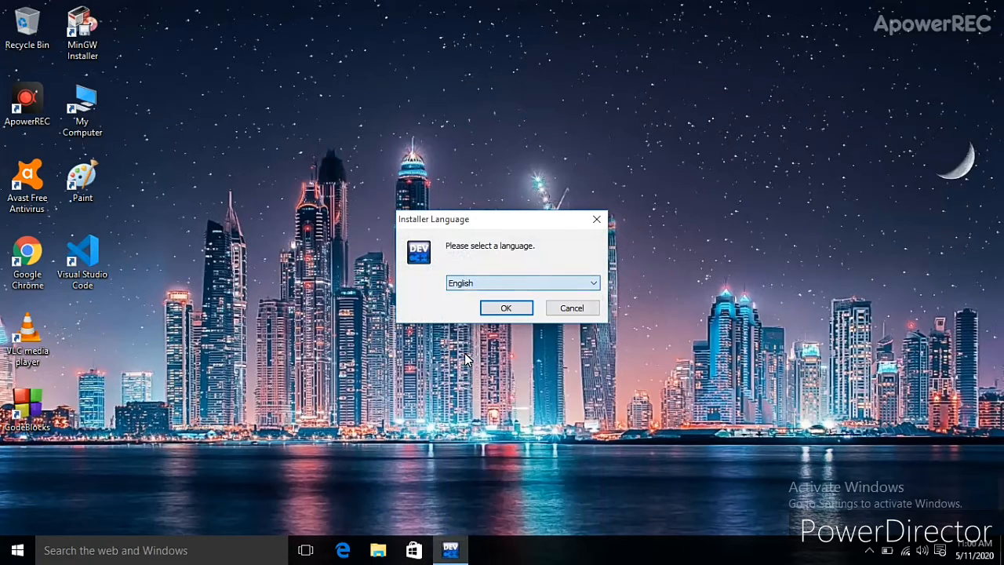
pyautogui.click(495, 311)
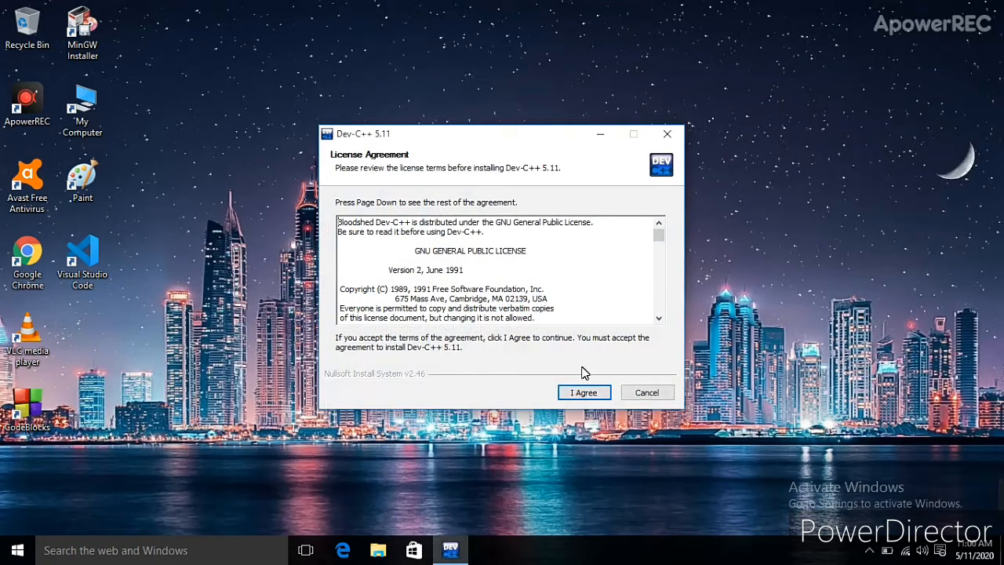
# Step: Accept the license, install the Full component set into C:\Program Files (x86)\Dev-Cpp, and finish the setup with Run Dev-C++ 5.11 enabled
pyautogui.click(581, 397)
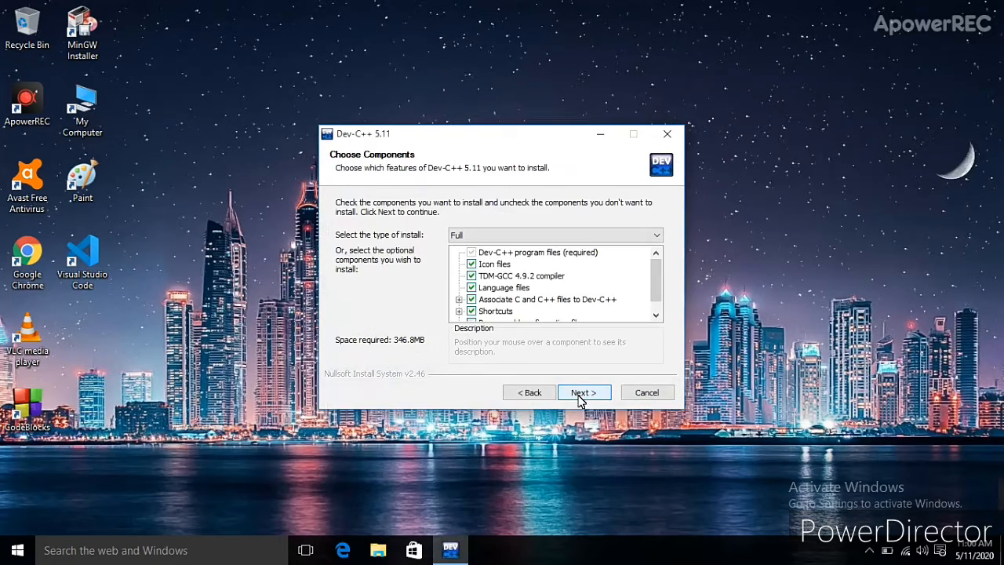
pyautogui.click(581, 396)
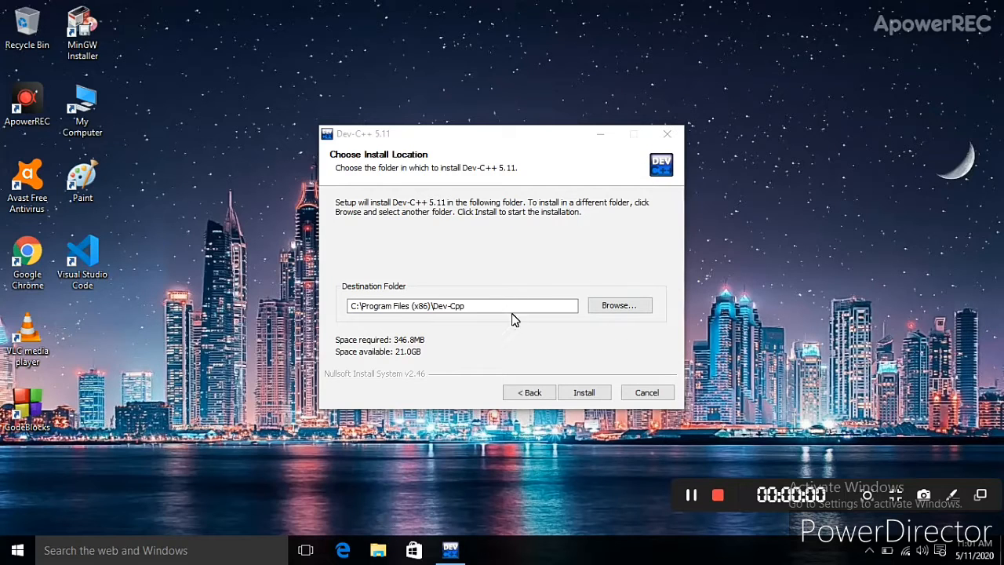
pyautogui.click(588, 397)
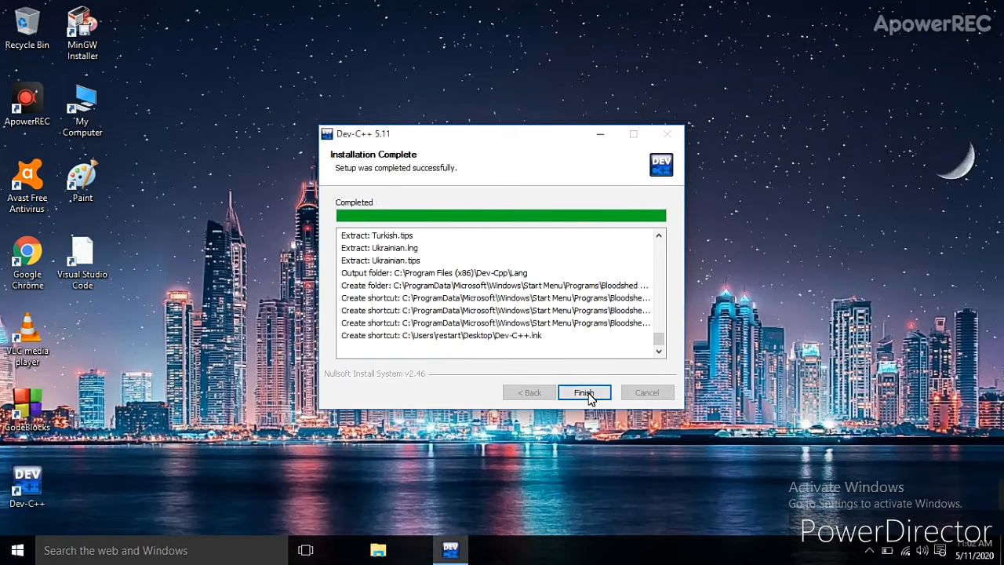
pyautogui.click(587, 394)
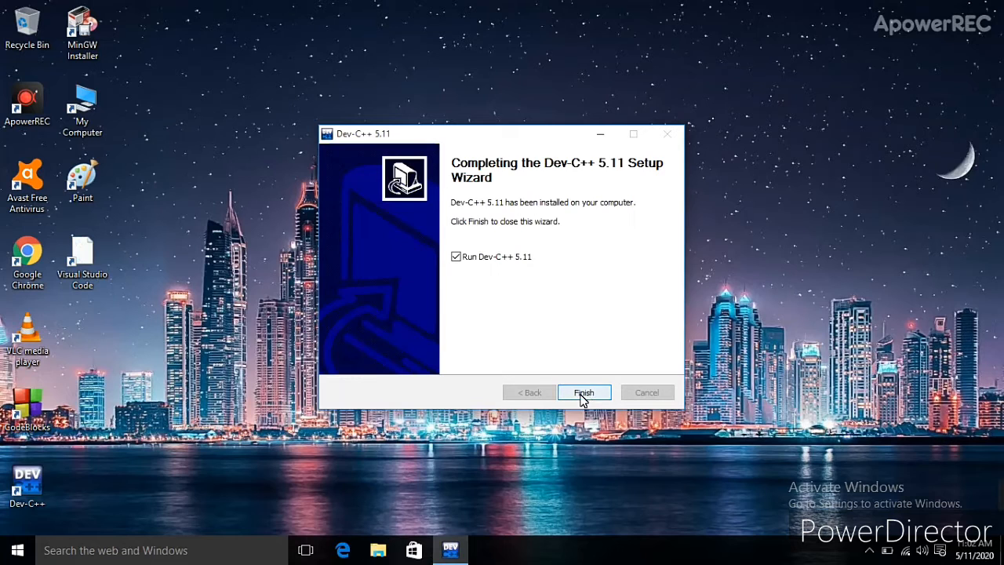
pyautogui.click(584, 396)
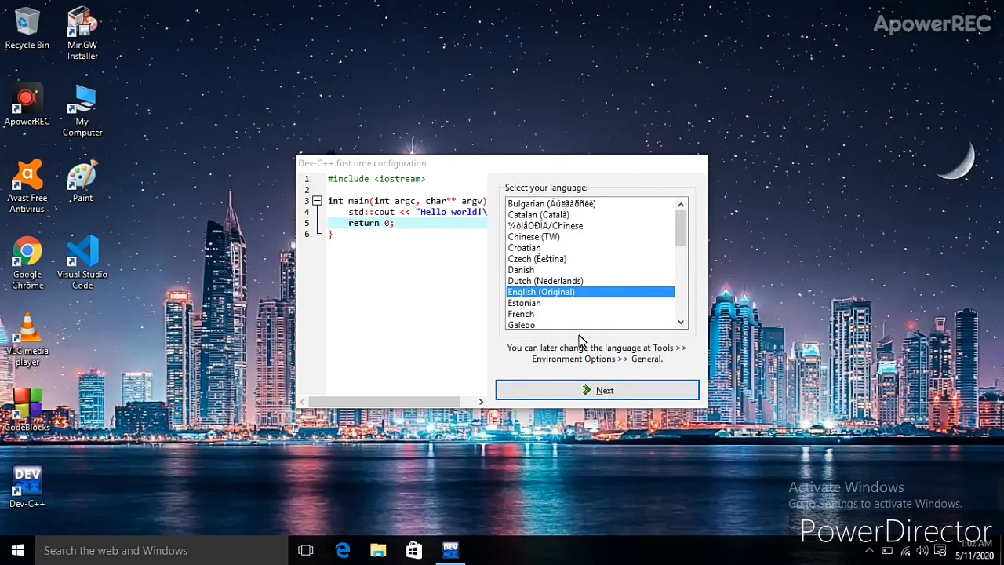
# Step: Complete the first-time configuration with English (Original), Consolas font, Classic Plus colors and New Look icons
pyautogui.click(599, 391)
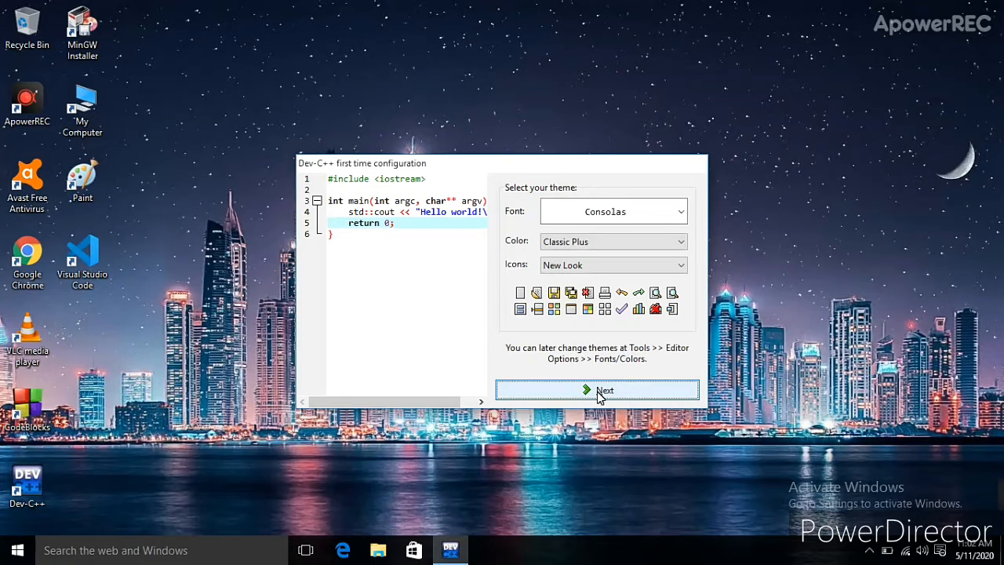
pyautogui.click(601, 393)
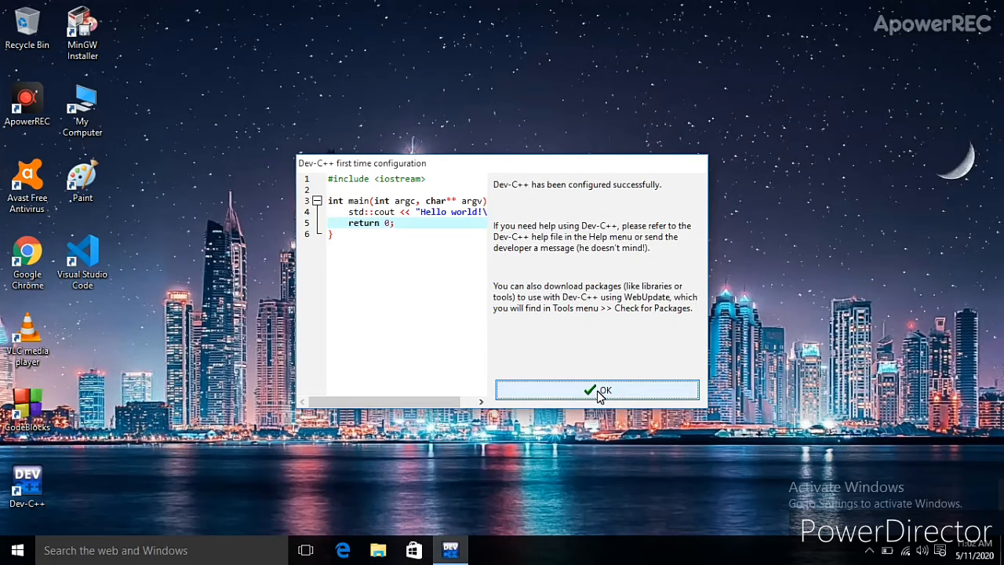
pyautogui.click(599, 392)
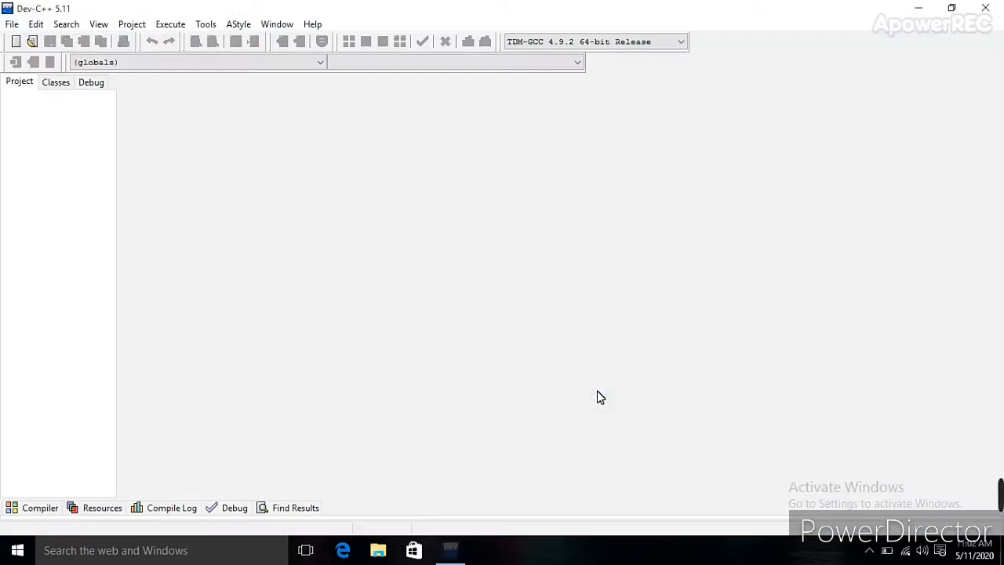
pyautogui.click(11, 24)
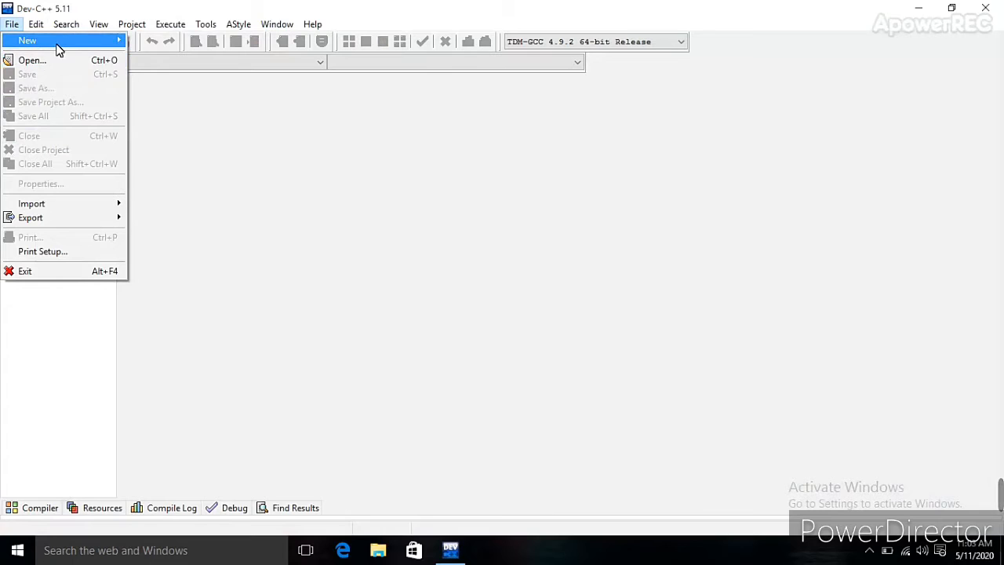
pyautogui.moveTo(56, 42)
pyautogui.click(233, 189)
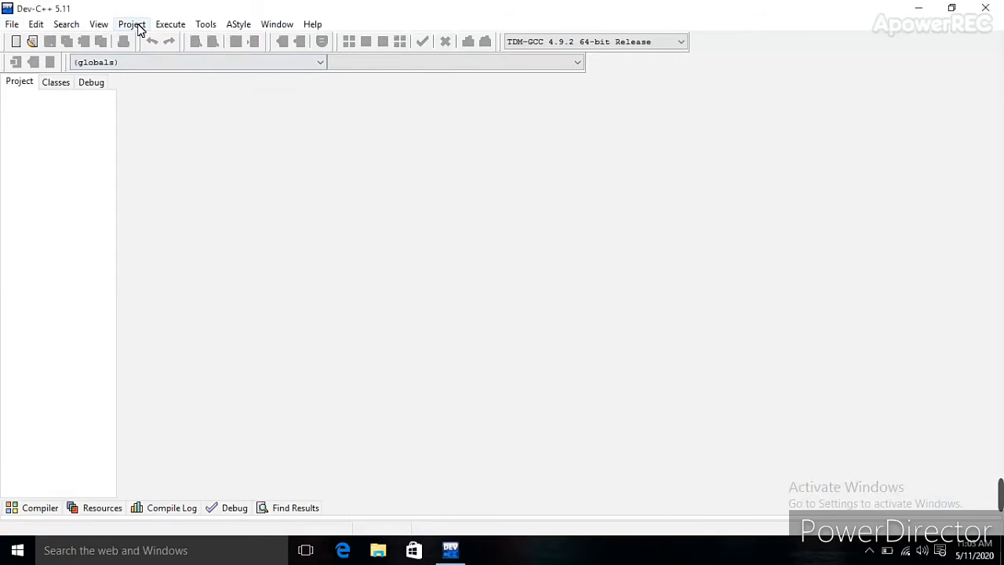
pyautogui.click(133, 25)
pyautogui.moveTo(180, 25)
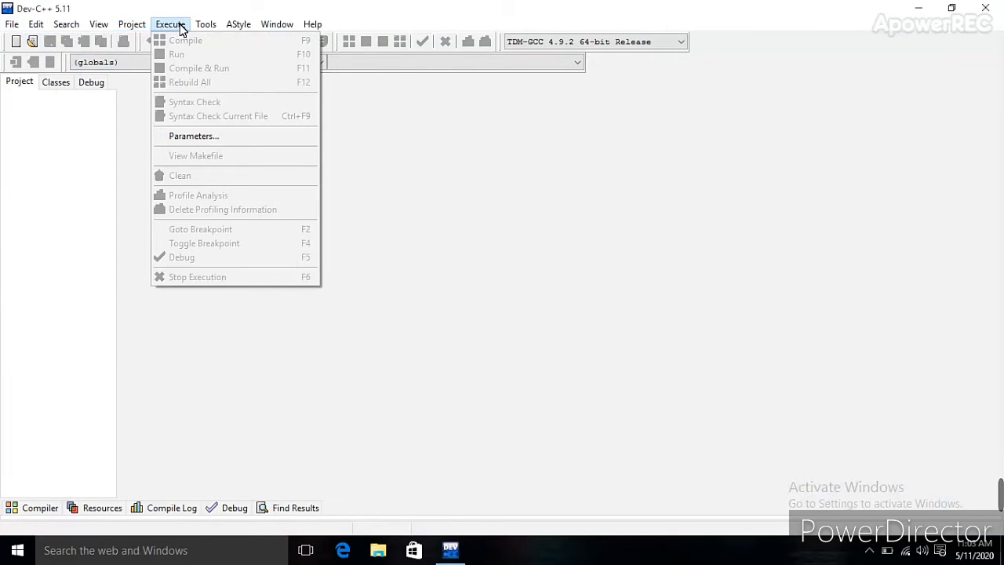
pyautogui.click(120, 107)
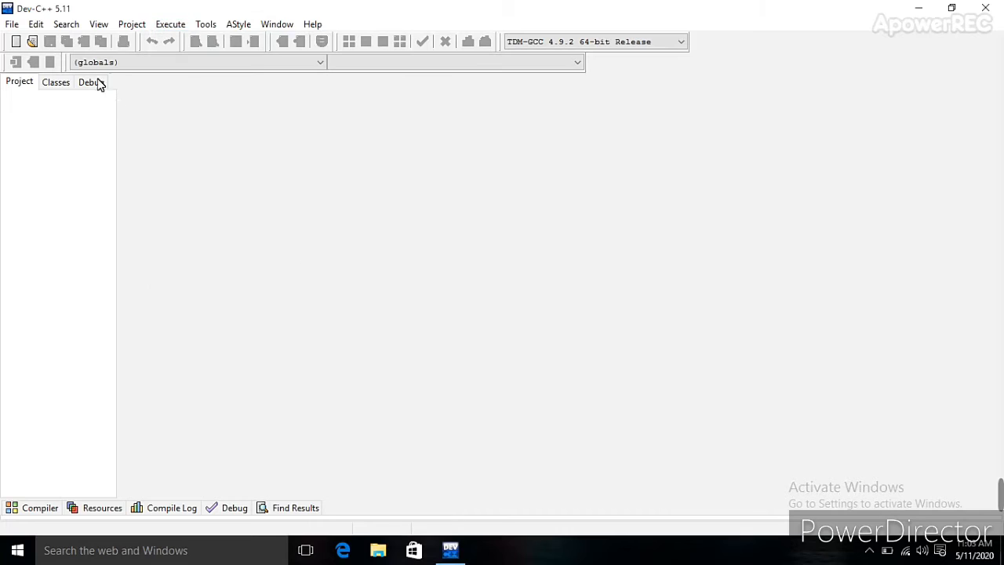
# Step: Create a new Empty Project of type C++ with the name Project1
pyautogui.click(14, 44)
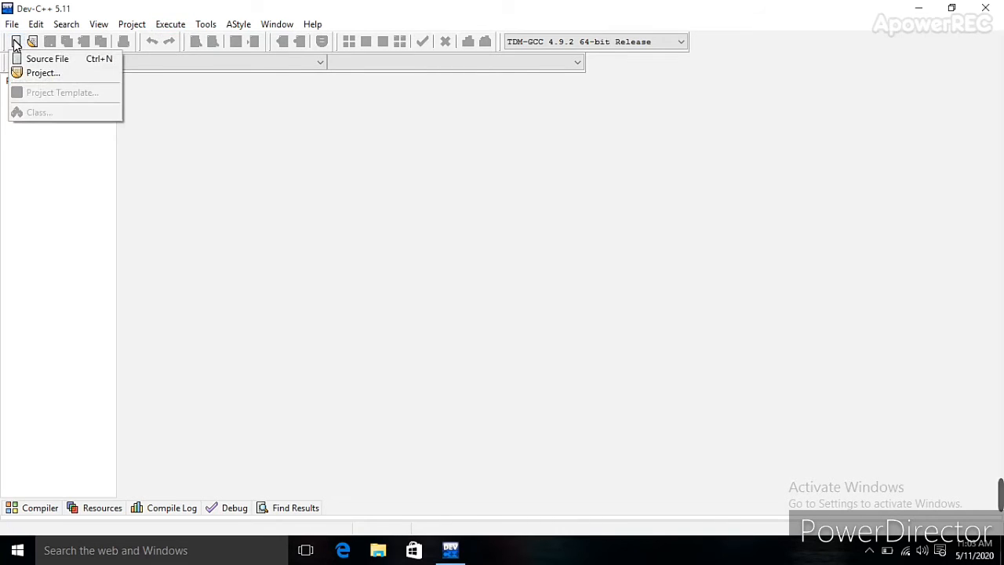
pyautogui.click(35, 74)
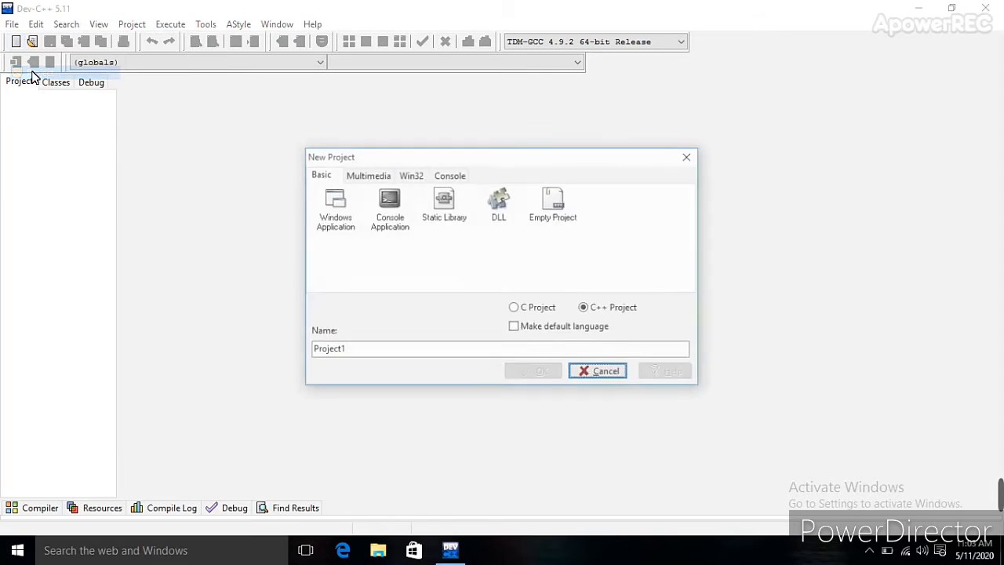
pyautogui.click(556, 213)
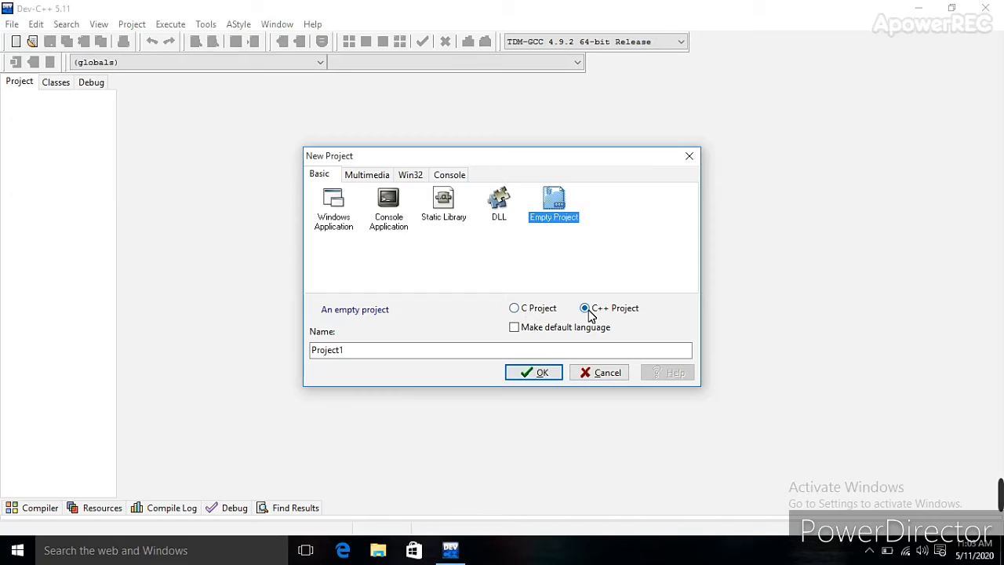
pyautogui.click(540, 377)
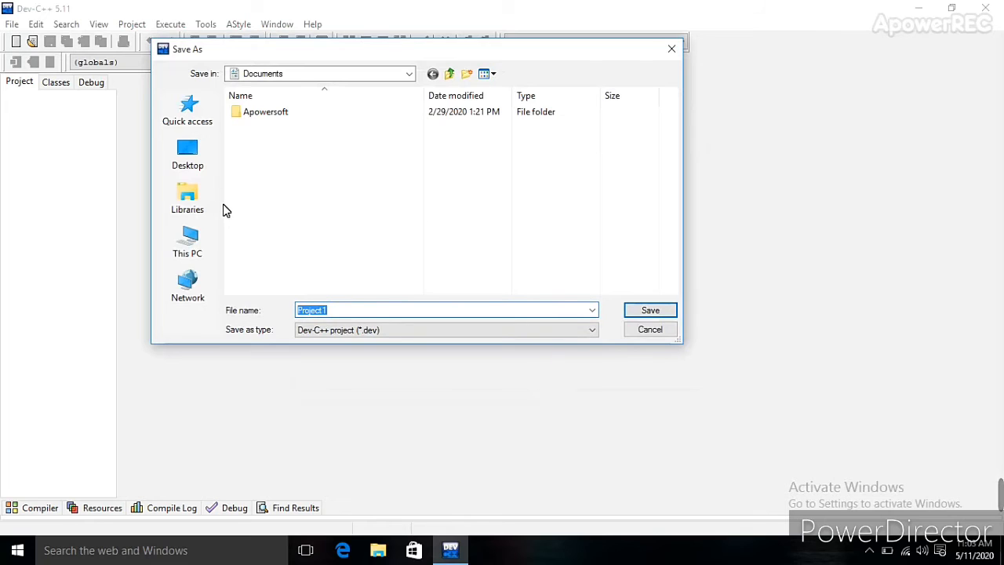
# Step: Save the project as Project1 in the Documents library, as a Dev-C++ project (*.dev)
pyautogui.click(204, 176)
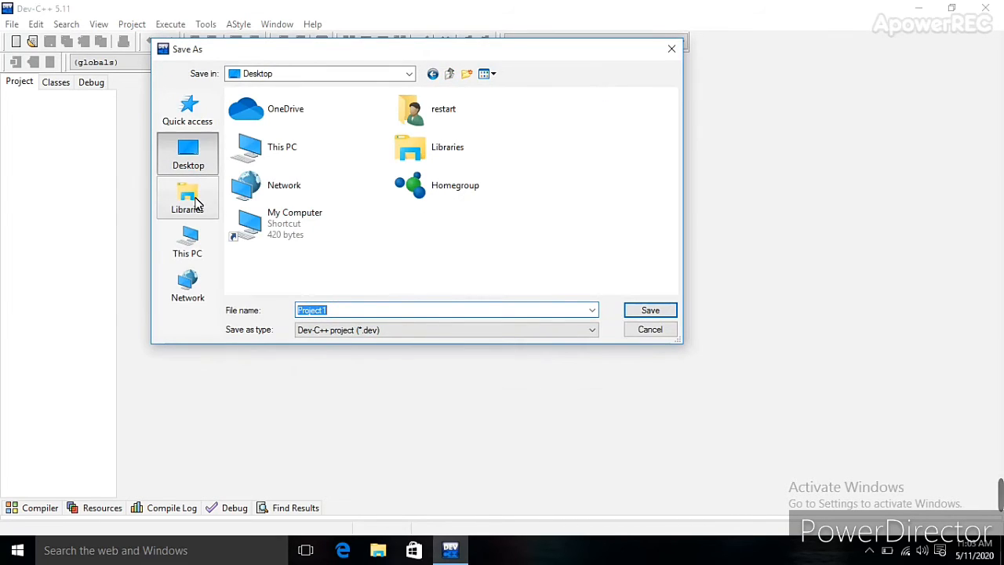
pyautogui.click(196, 203)
pyautogui.doubleClick(472, 100)
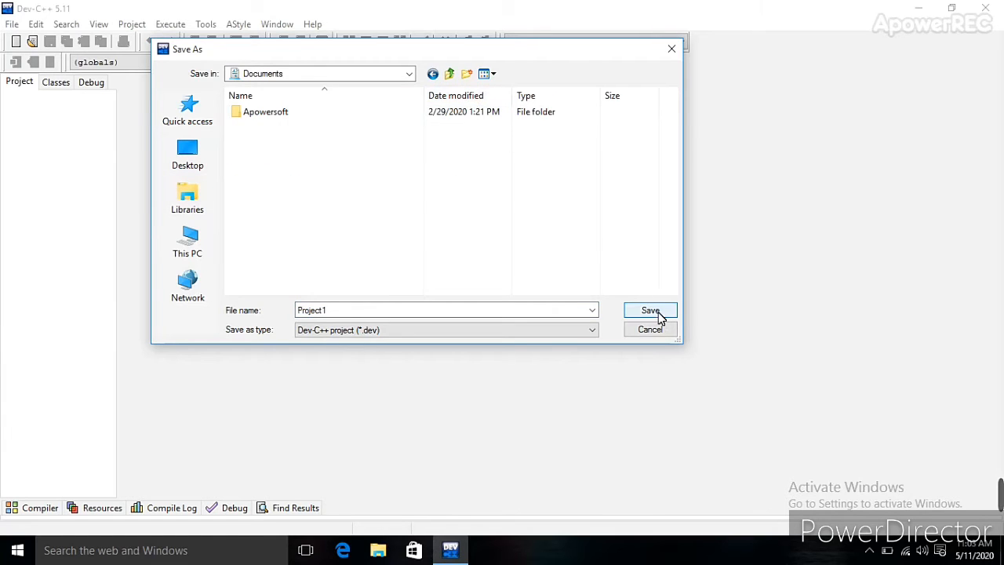
pyautogui.click(651, 311)
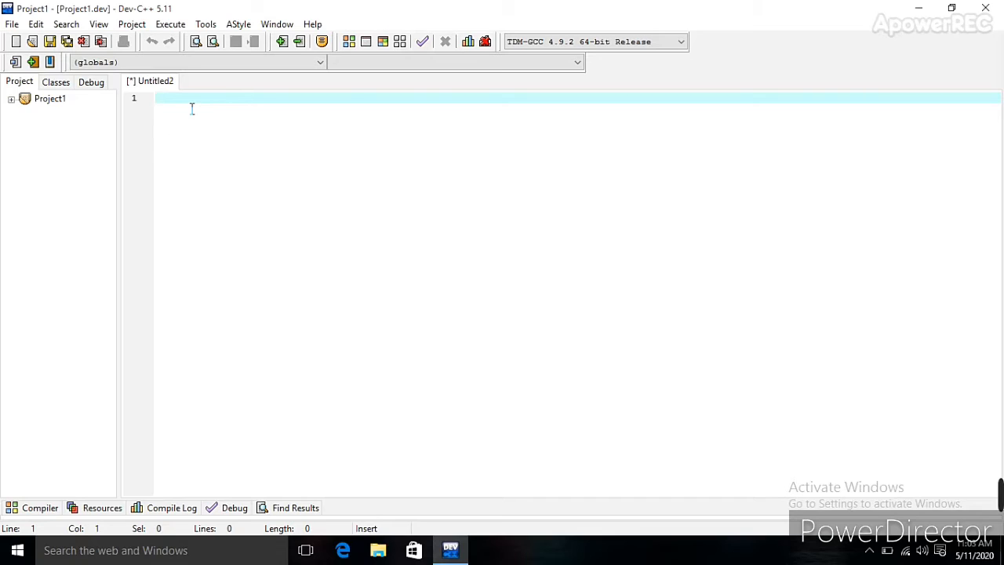
# Step: Write the header lines #include<iostream> and #include<conio.h> at the start of the untitled source file
pyautogui.write('#inclu')
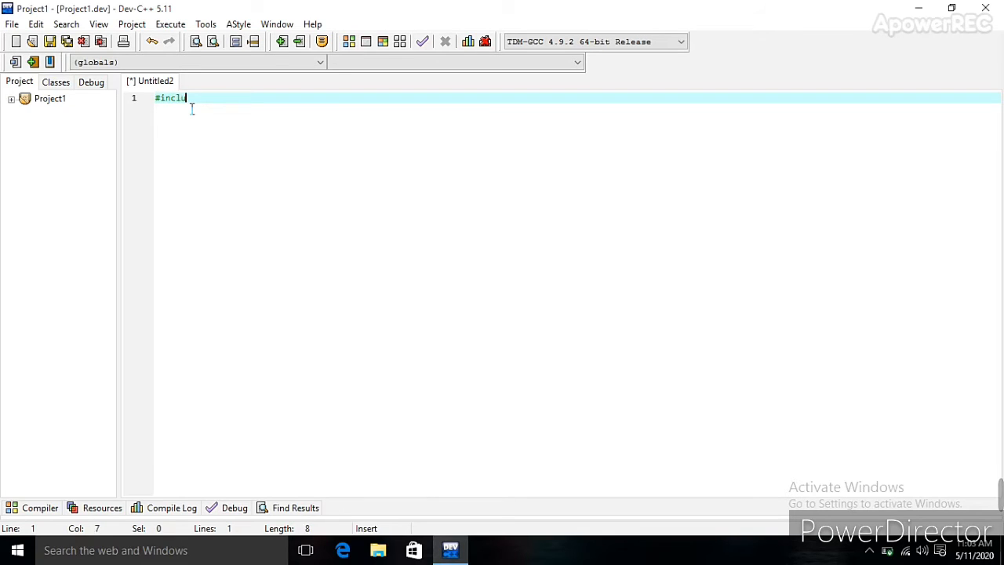
pyautogui.write('de')
pyautogui.write('<iostre')
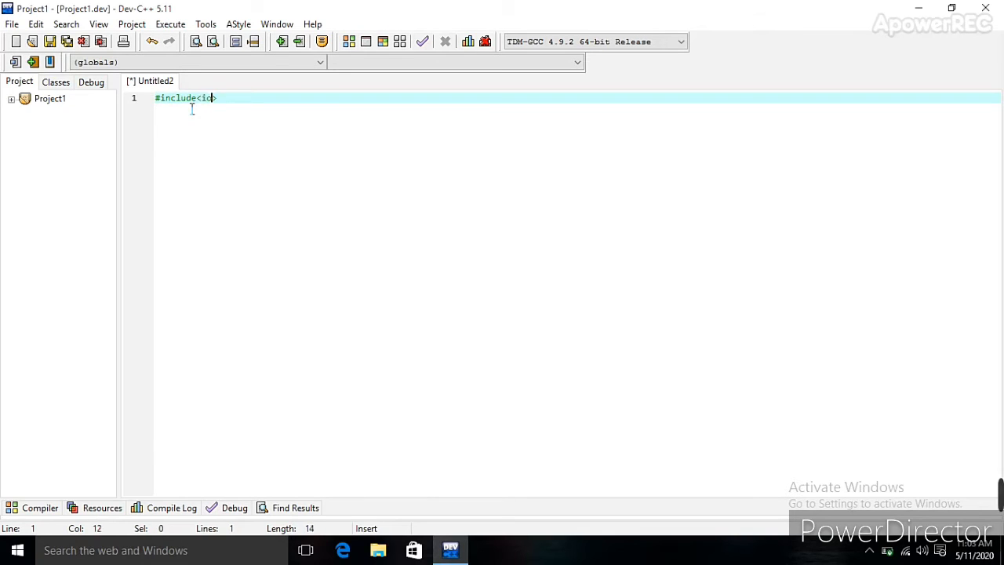
pyautogui.write('am')
pyautogui.press('Return')
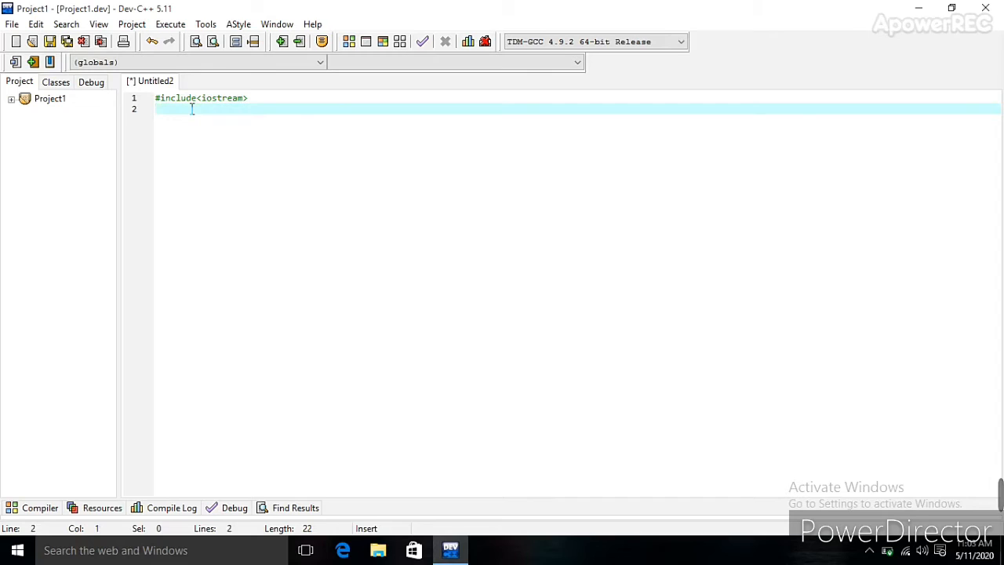
pyautogui.write('#include<')
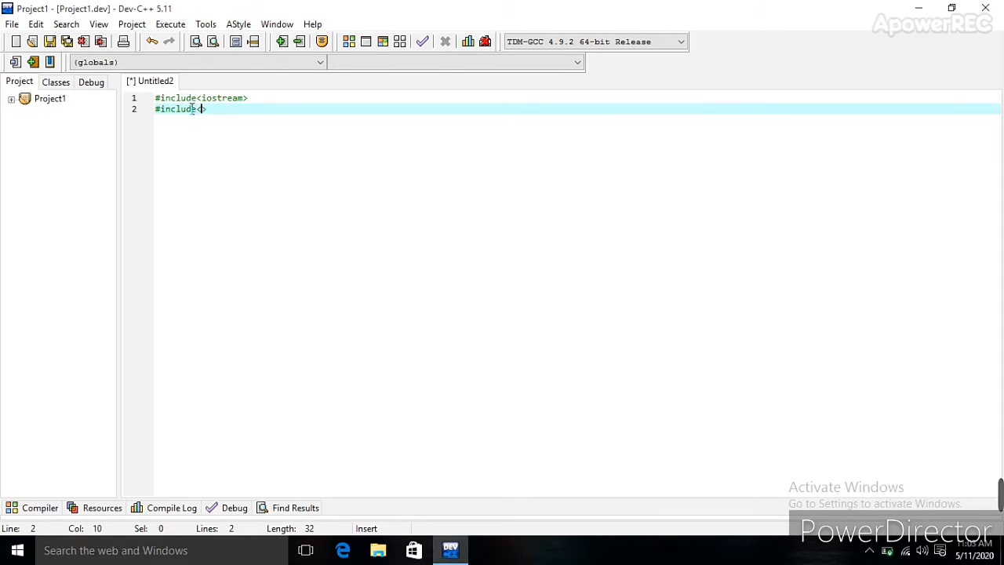
pyautogui.write('conio.h')
pyautogui.press('Right')
pyautogui.press('Return')
# Step: Add the line using namespace std; below the includes, followed by a blank line
pyautogui.write('u')
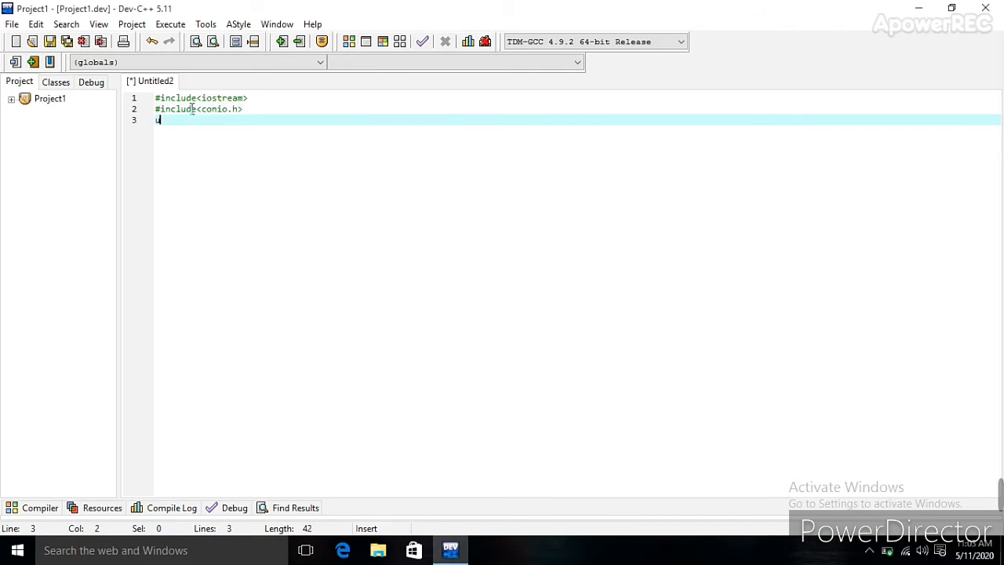
pyautogui.write('sing nam')
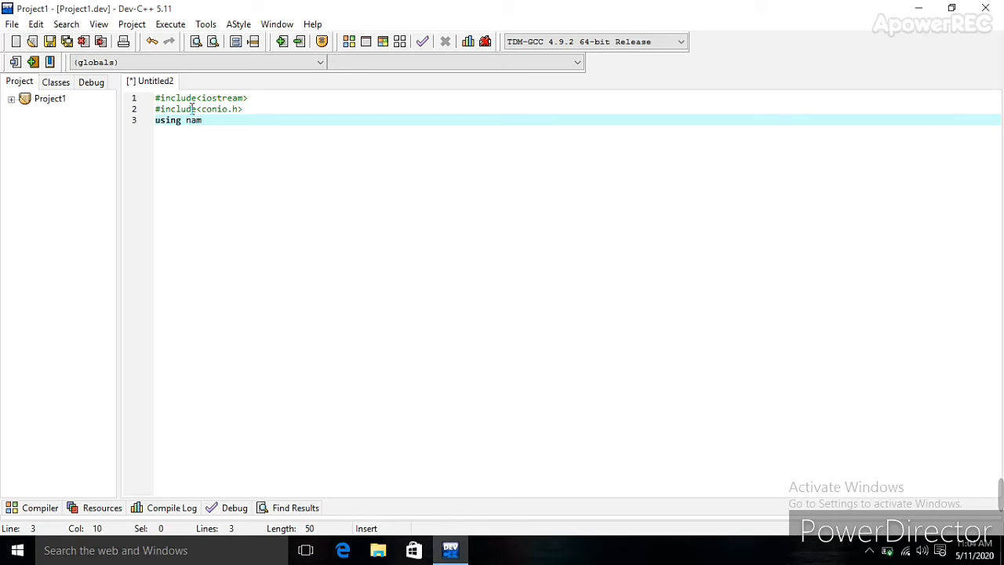
pyautogui.write('espace std;')
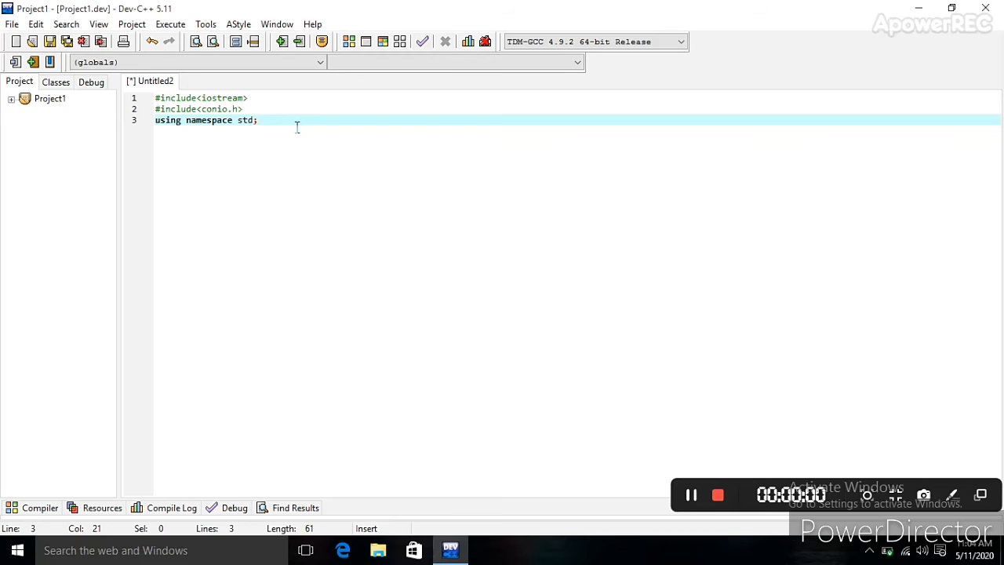
pyautogui.press('Return')
pyautogui.press('Return')
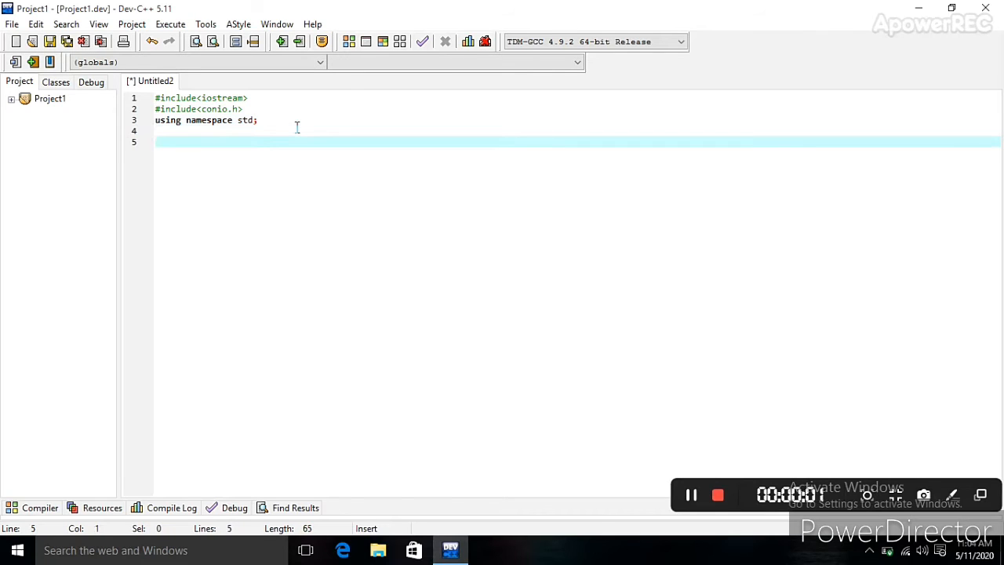
# Step: Write an int main() function with braces around four empty lines, and place the cursor on the first line of its body
pyautogui.write('int main(')
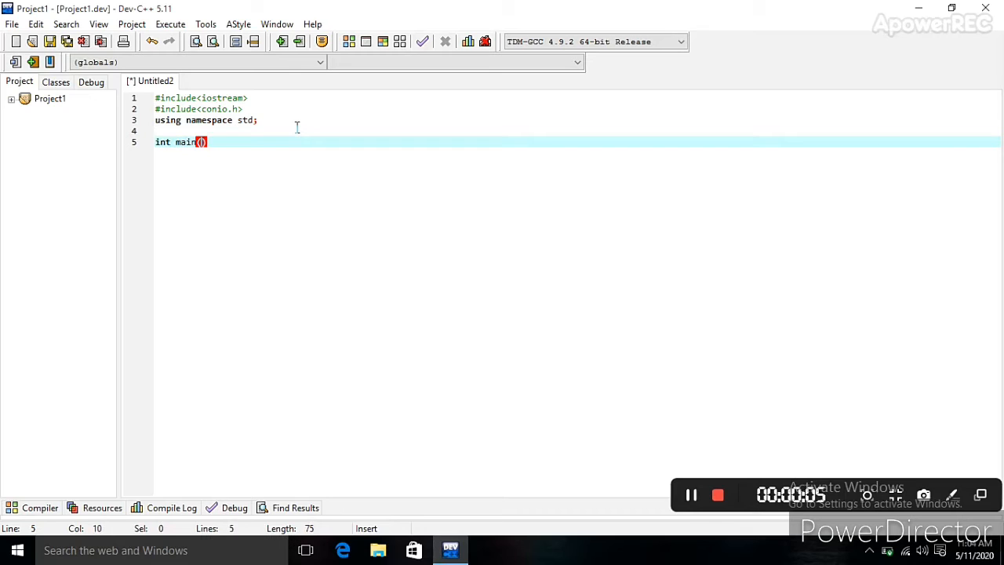
pyautogui.write(')')
pyautogui.press('Return')
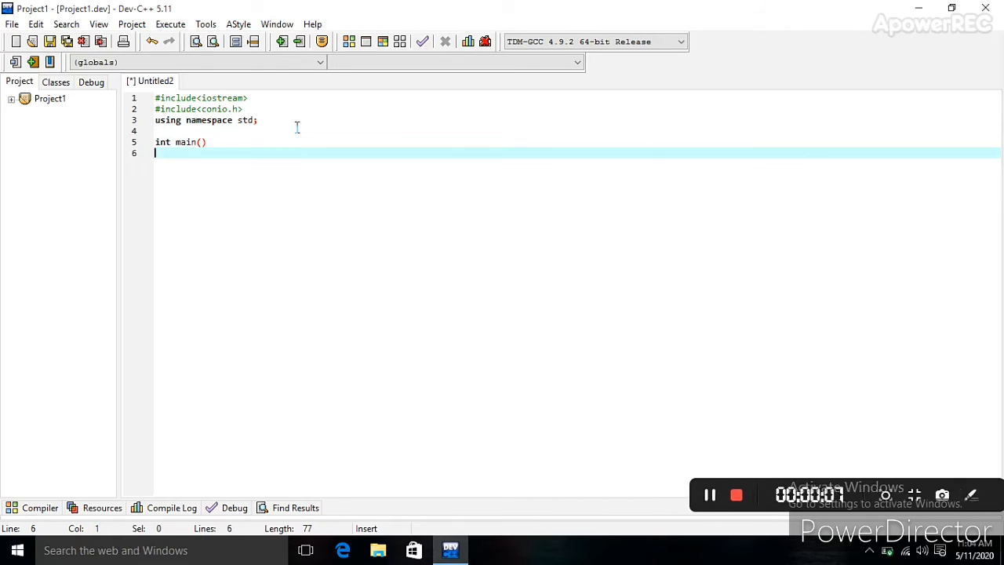
pyautogui.write('{')
pyautogui.press('Return')
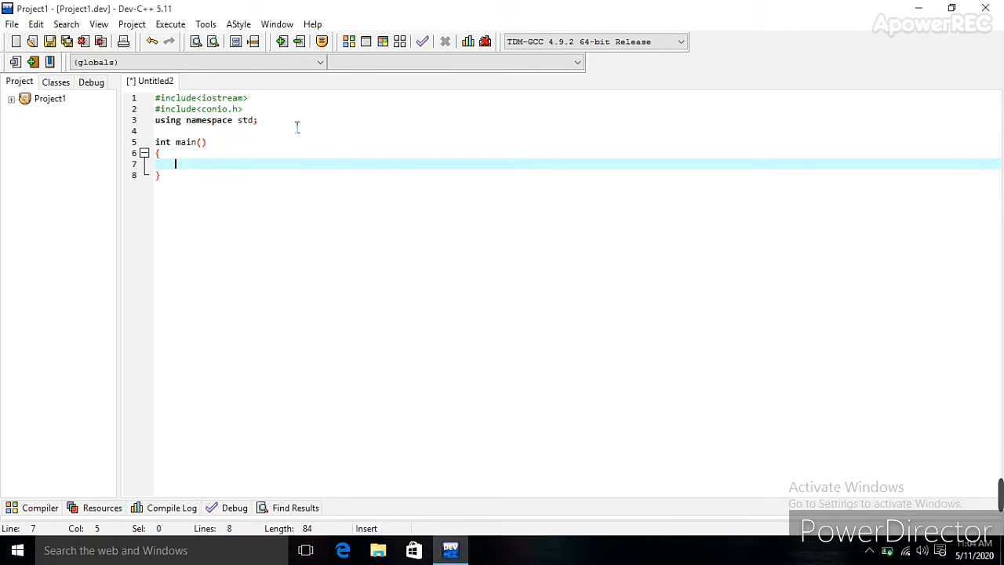
pyautogui.press('Return')
pyautogui.press('Return')
pyautogui.press('Return')
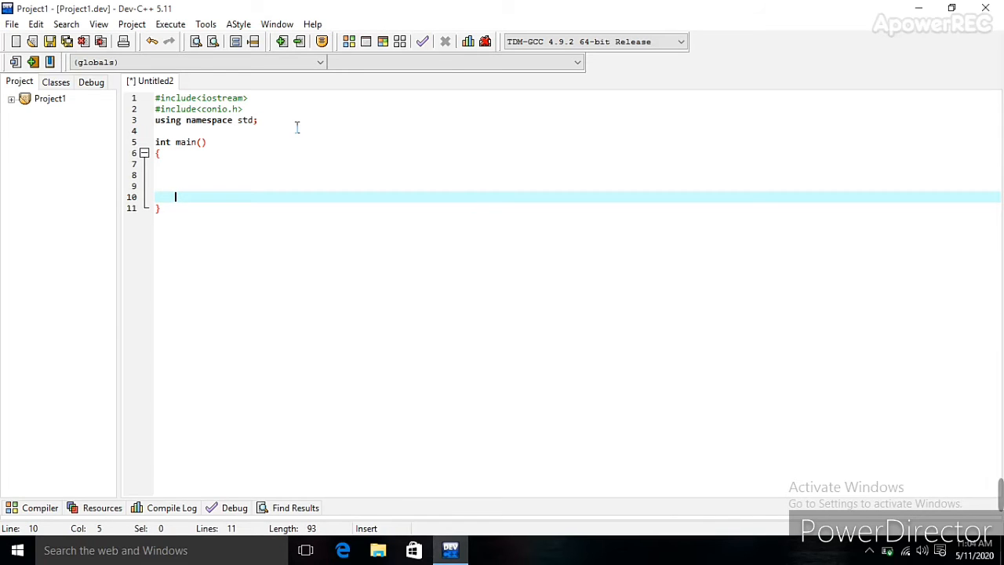
pyautogui.press('Up')
pyautogui.press('Up')
pyautogui.press('Up')
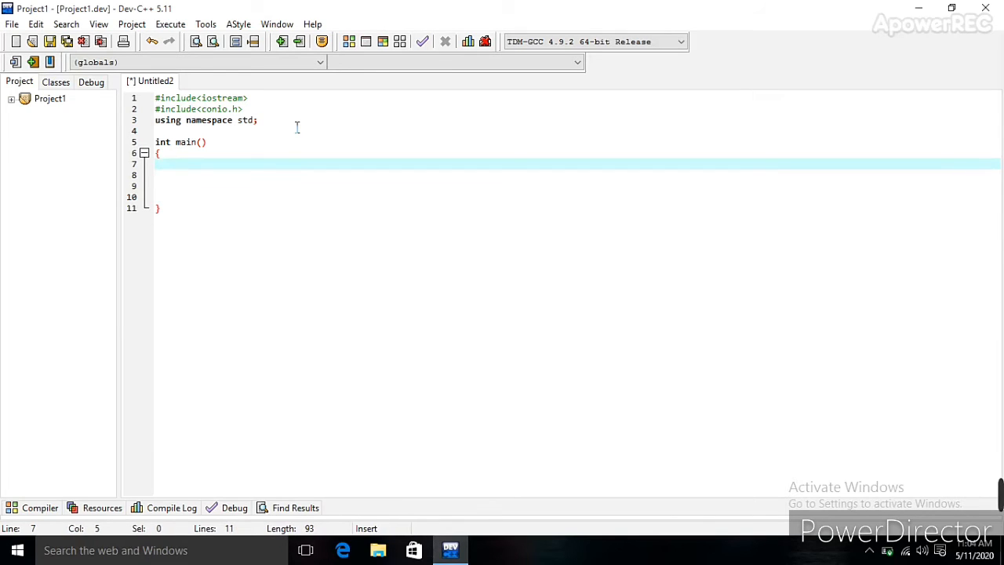
# Step: Write the statement Cout<<"Welcome To 7KNOWLEDGE "<<endl; on the second line of the main() body, followed by a new line
pyautogui.press('Down')
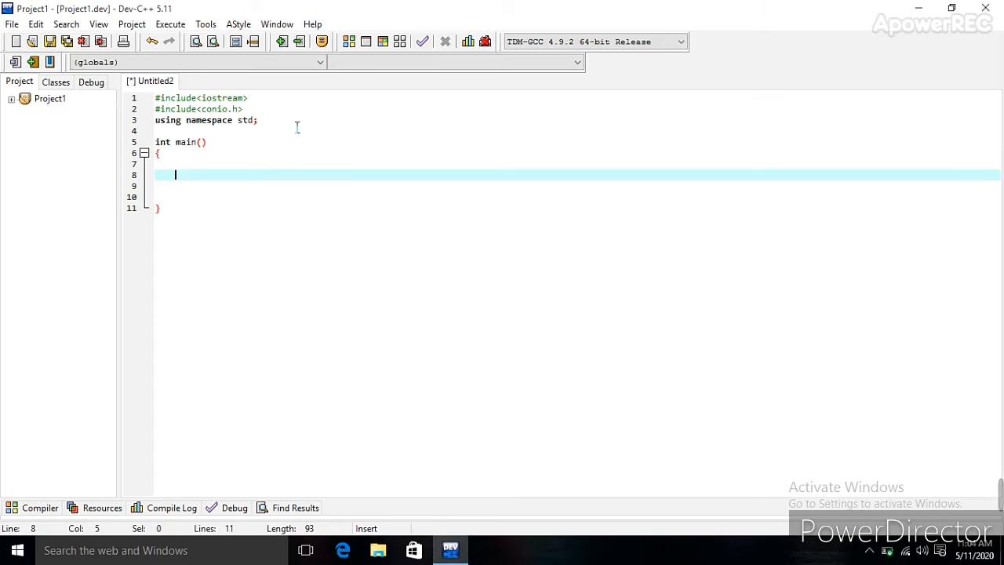
pyautogui.write('cout<<"')
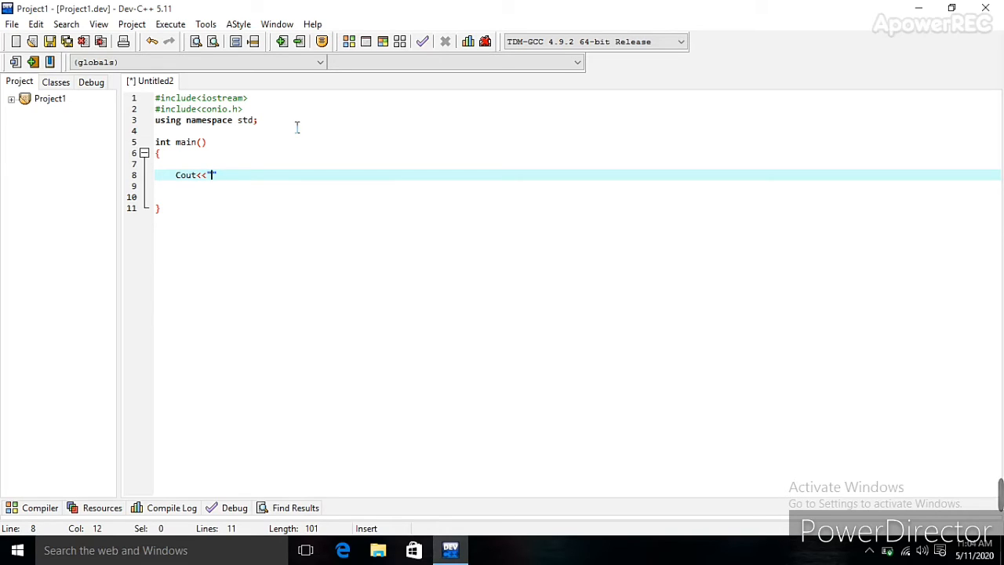
pyautogui.write('Welcome To ')
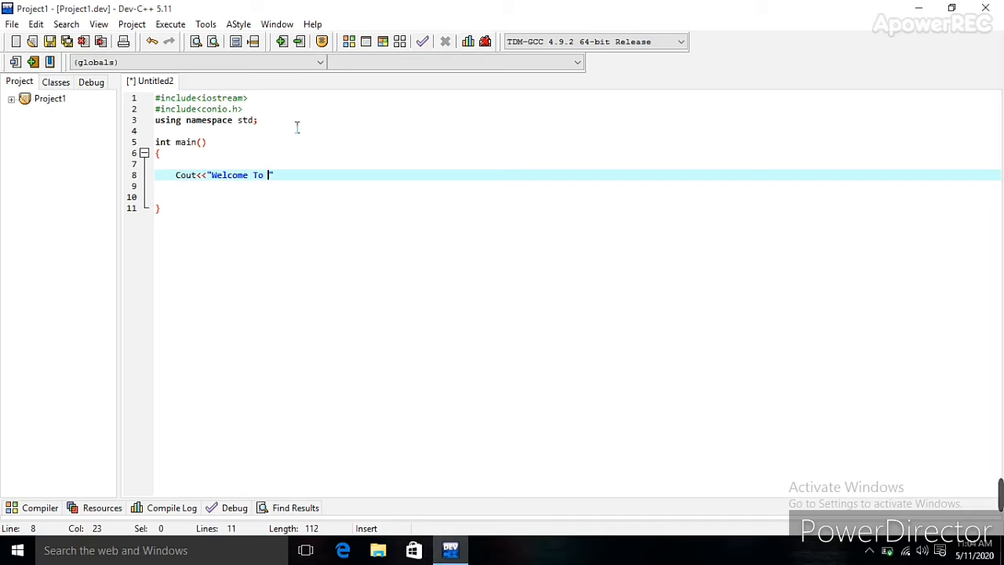
pyautogui.write('7KNOWLED')
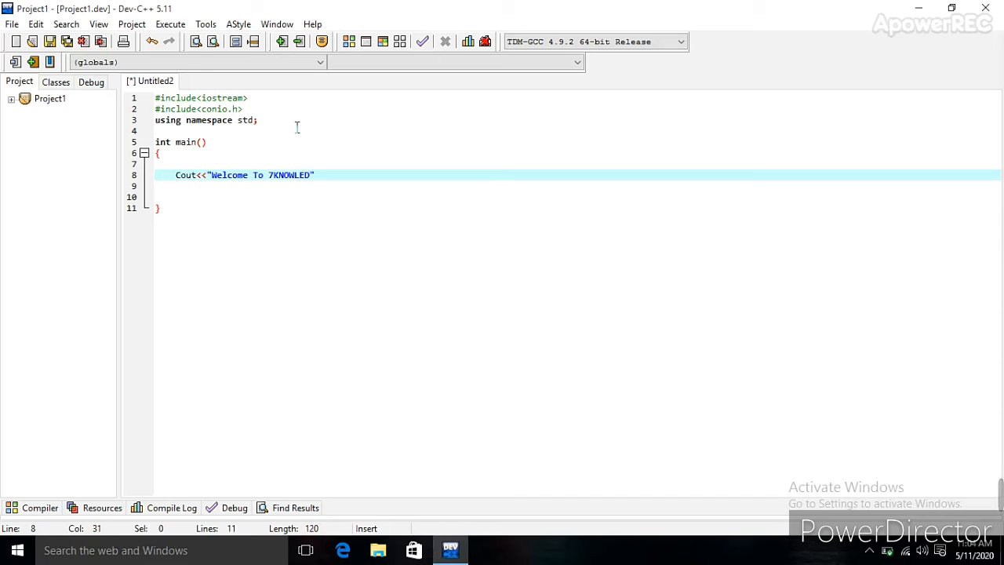
pyautogui.write('GE')
pyautogui.click(349, 180)
pyautogui.write('<<END')
pyautogui.press('BackSpace')
pyautogui.press('BackSpace')
pyautogui.write('endl;')
pyautogui.press('Return')
# Step: Add the statement cout<<"Subscribe now"; on the line below the welcome message
pyautogui.write('C')
pyautogui.press('BackSpace')
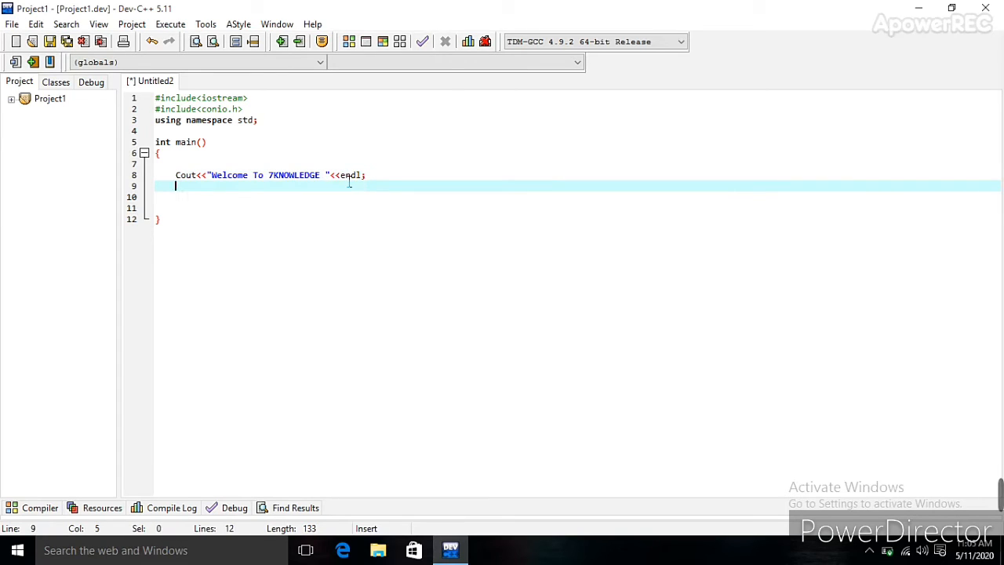
pyautogui.write('cout<<')
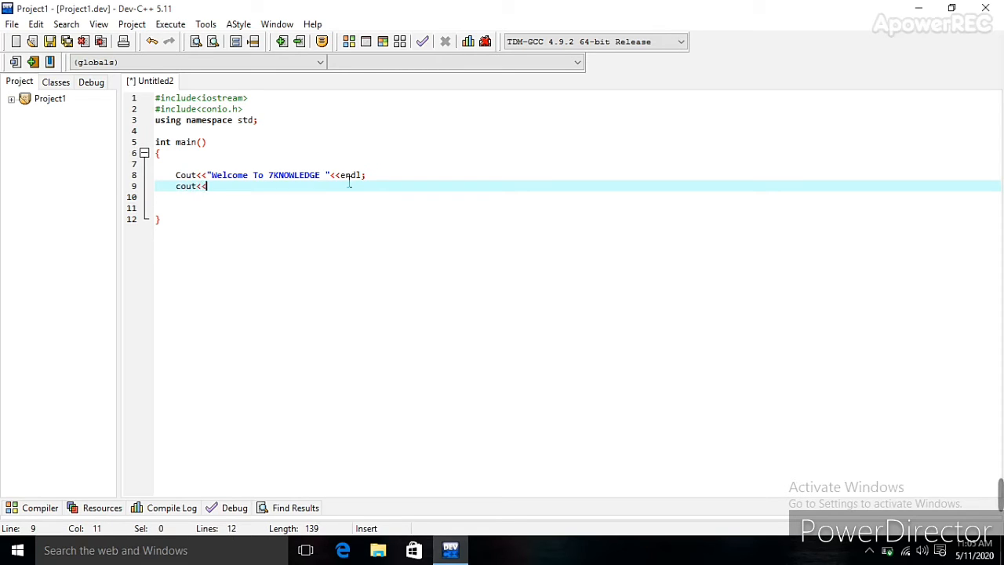
pyautogui.write('"Sun')
pyautogui.press('BackSpace')
pyautogui.write('bscribe')
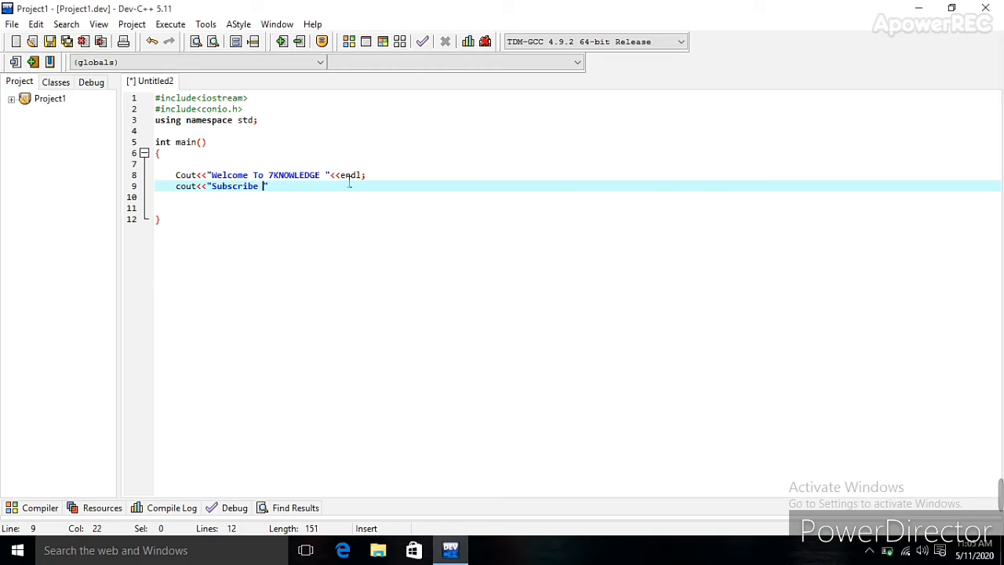
pyautogui.write(' now')
pyautogui.press('Down')
pyautogui.press('Up')
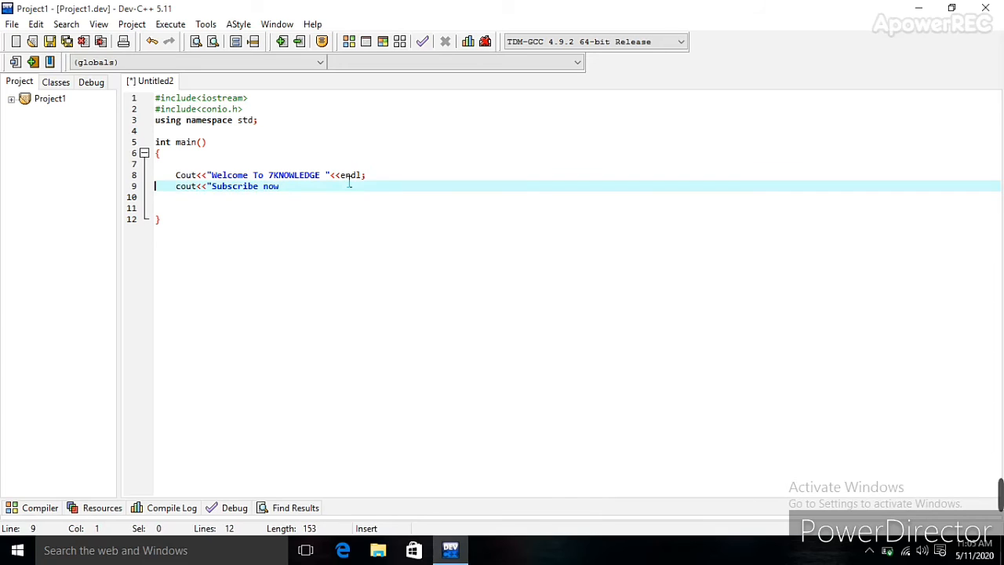
pyautogui.press('Right')
pyautogui.press('Right')
pyautogui.press('Right')
pyautogui.press('Right')
pyautogui.press('Right')
pyautogui.press('Right')
pyautogui.press('Right')
pyautogui.press('Right')
pyautogui.press('Right')
pyautogui.press('Right')
pyautogui.press('Right')
pyautogui.press('Right')
pyautogui.press('Right')
pyautogui.press('Right')
pyautogui.press('Right')
pyautogui.press('Right')
pyautogui.press('Right')
pyautogui.press('Right')
pyautogui.press('Right')
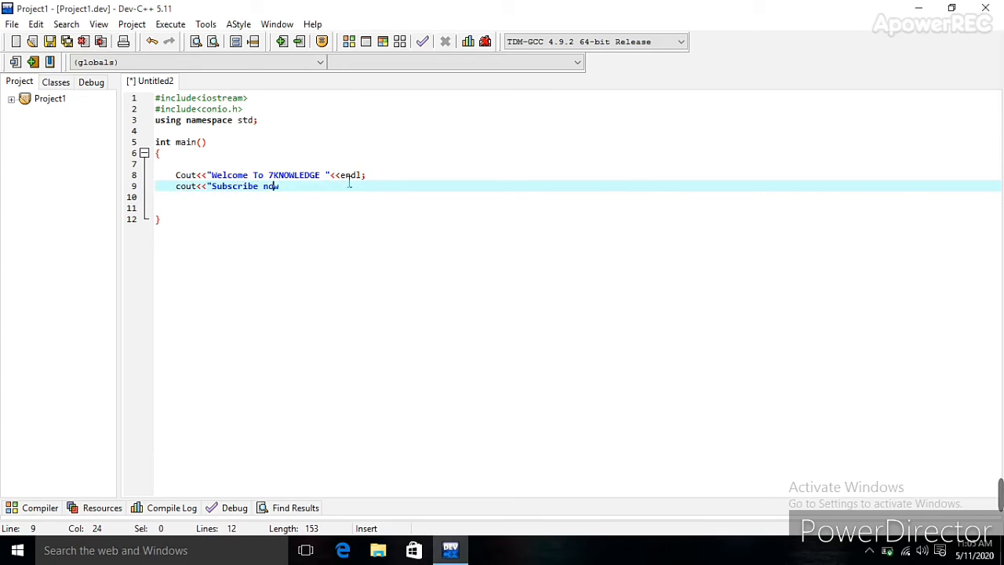
pyautogui.write('";')
# Step: Compile and run the program, saving the source file as Untitled2 in Documents as a C++ source file
pyautogui.click(170, 28)
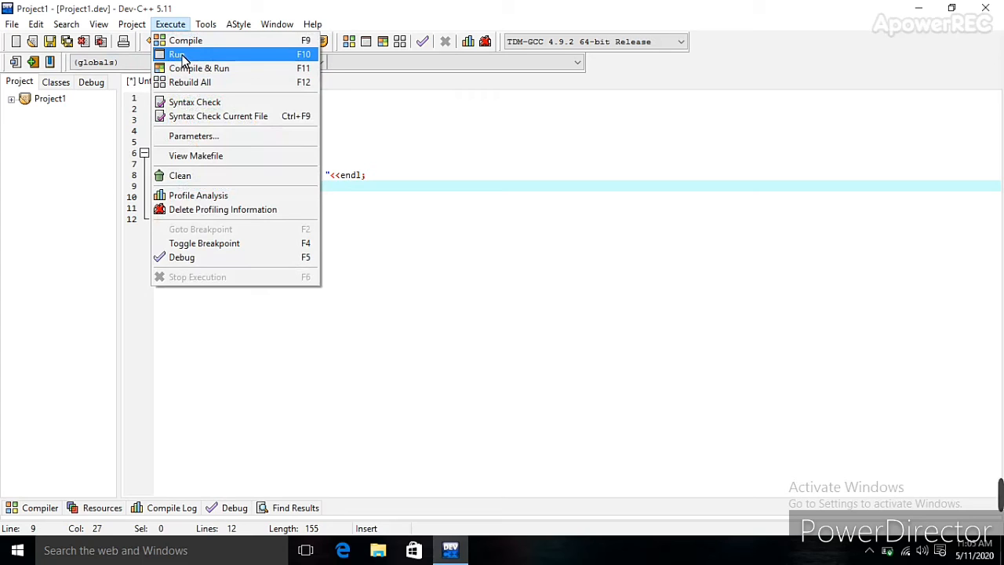
pyautogui.click(181, 69)
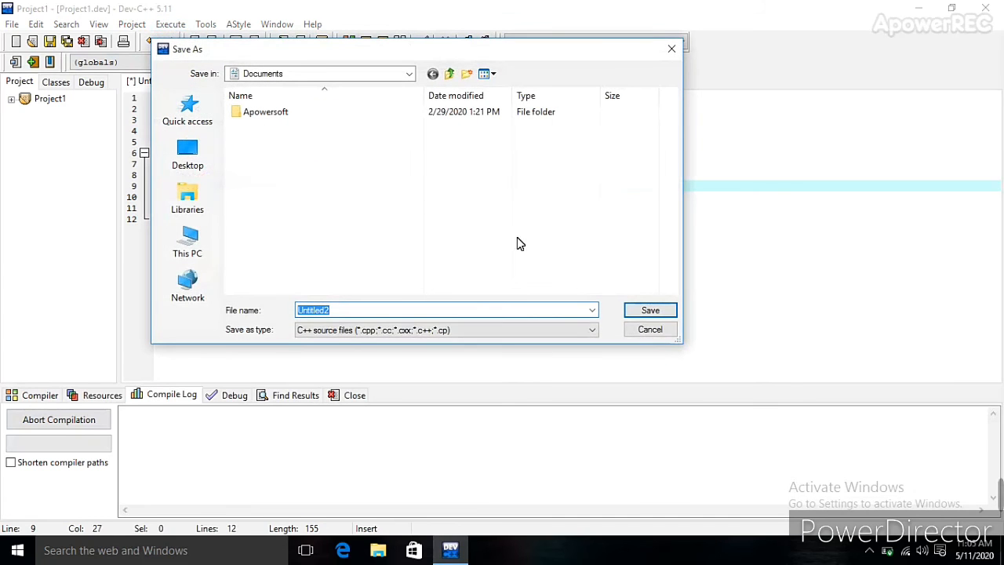
pyautogui.click(651, 311)
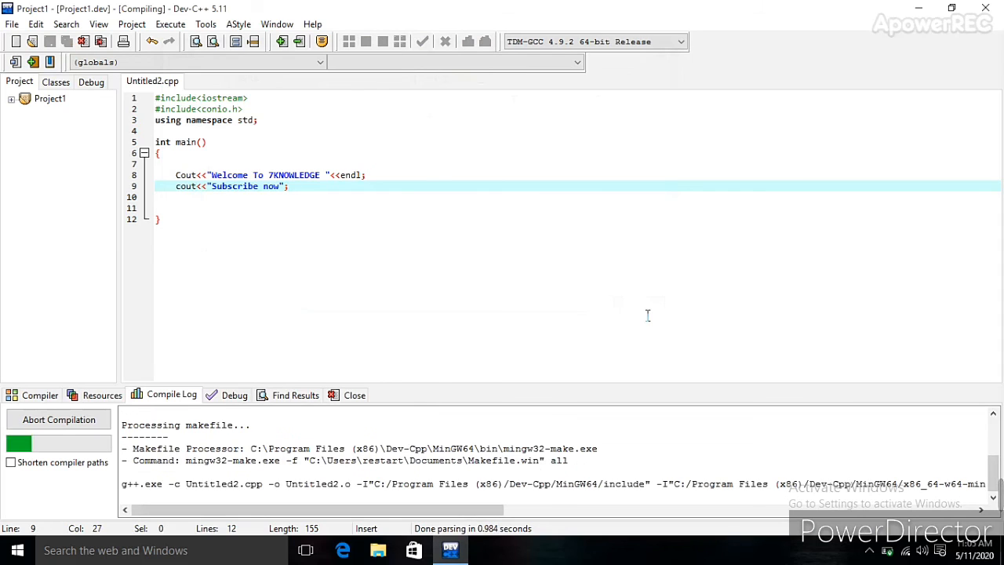
# Step: Change Cout to lowercase cout in the welcome message statement, and compile and run the program again
pyautogui.click(186, 176)
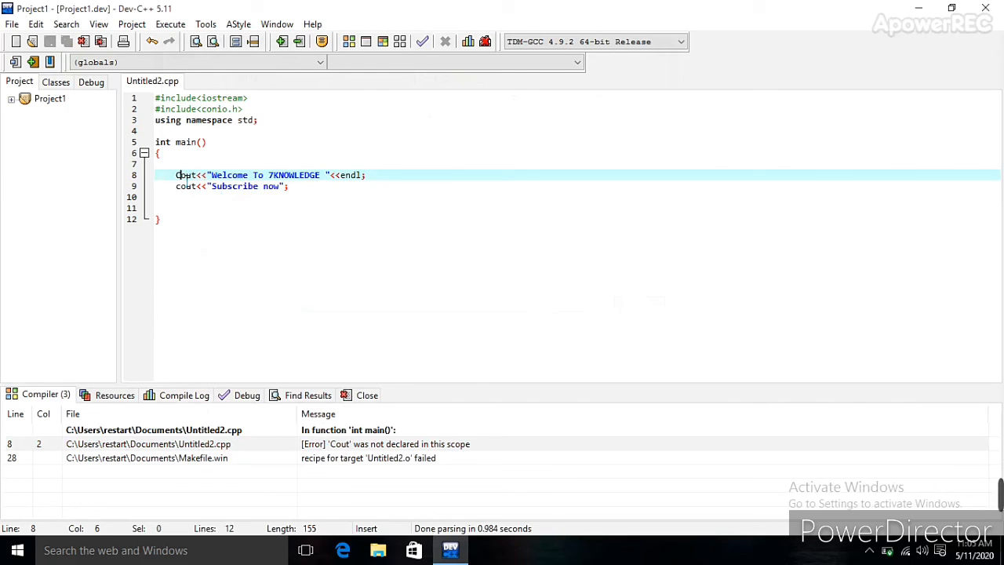
pyautogui.press('BackSpace')
pyautogui.write('c')
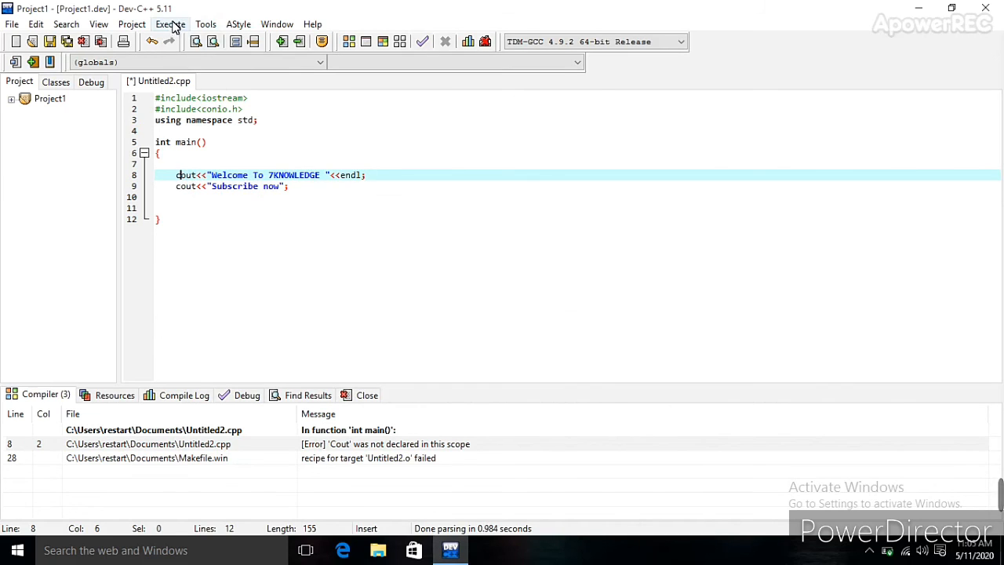
pyautogui.click(171, 24)
pyautogui.click(188, 69)
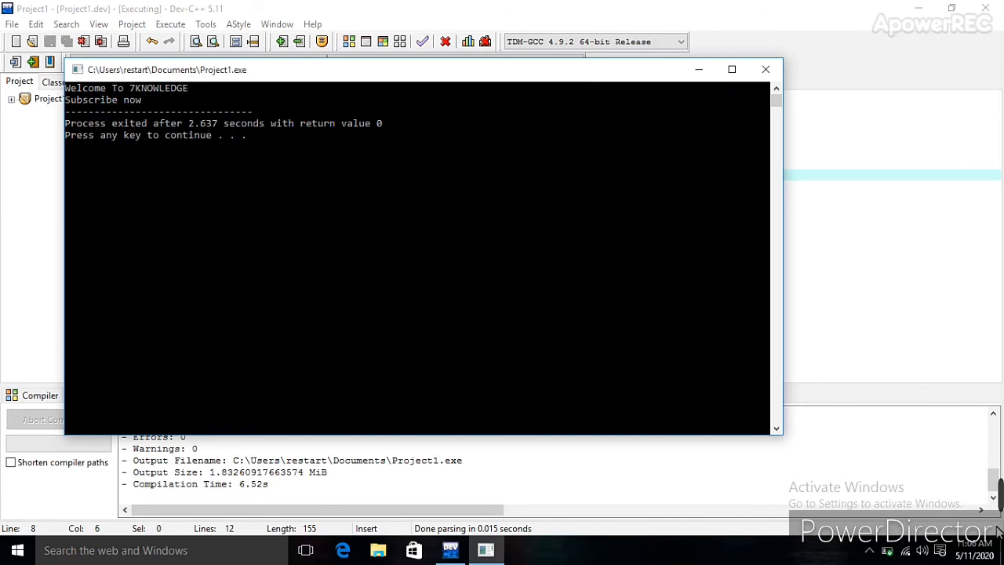
pyautogui.moveTo(1001, 502)
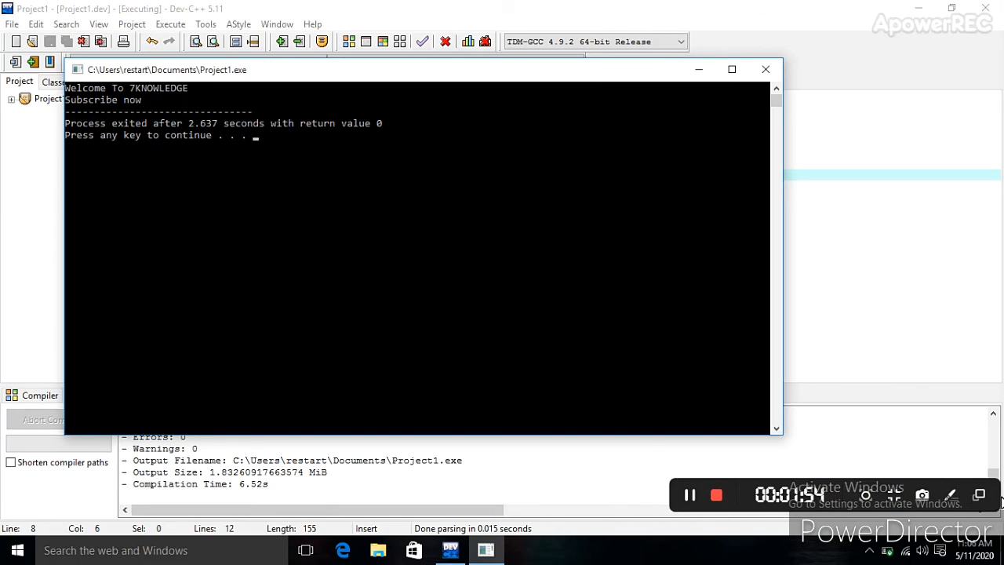
pyautogui.click(691, 498)
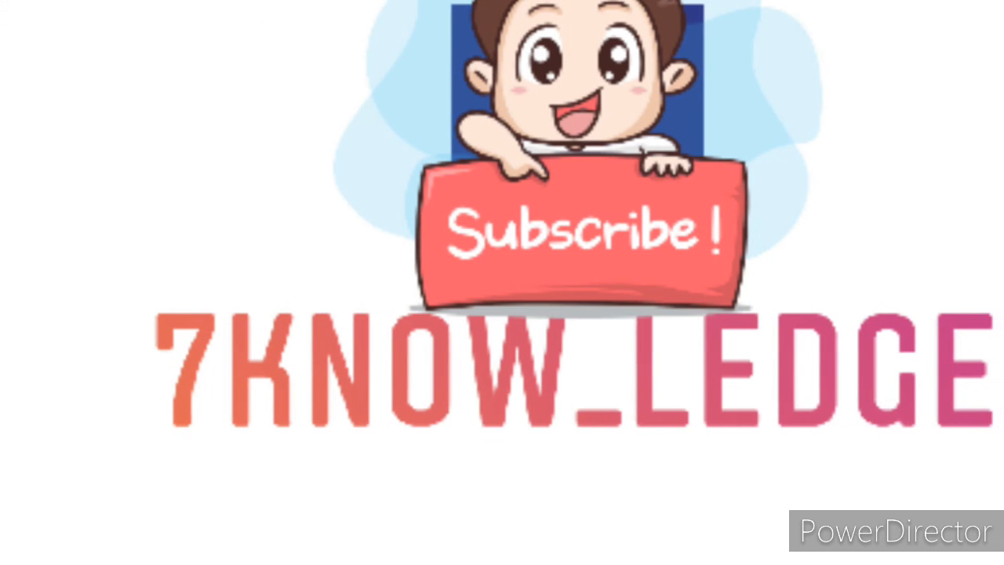